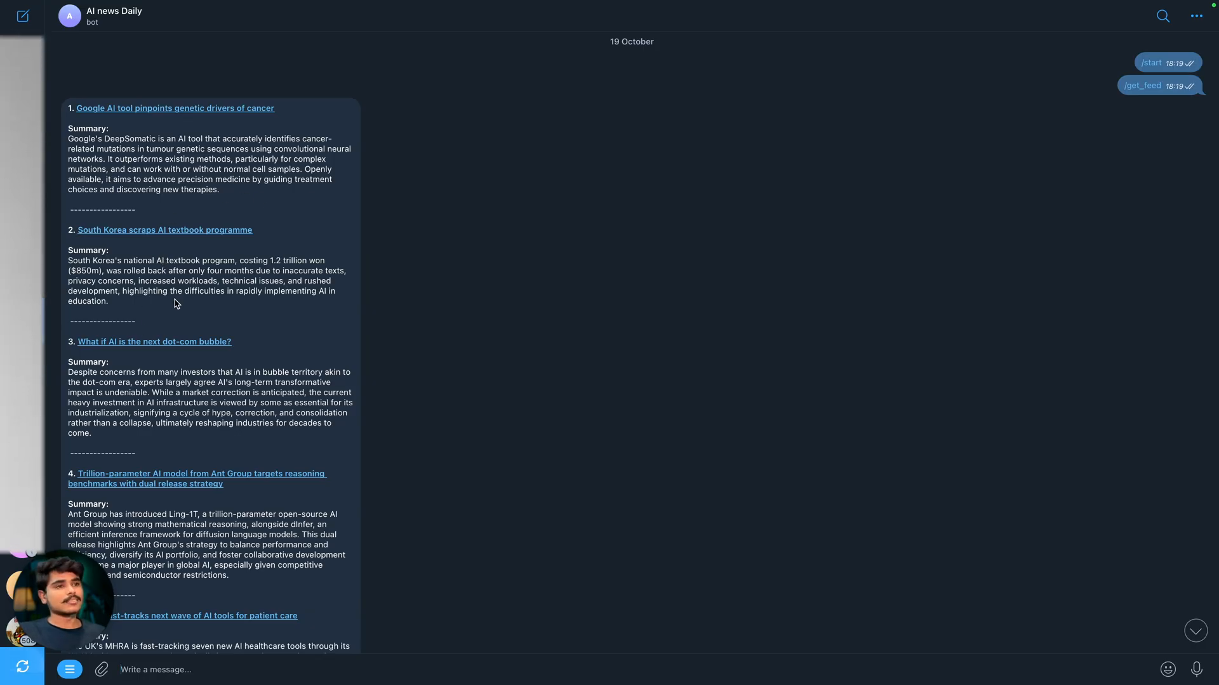
Skim the AI news Daily bot's feed and switch to the News Bot workflow in n8n.
{"action": "scroll", "coordinate": [176, 304], "scroll_direction": "down", "scroll_amount": 15}
{"action": "scroll", "coordinate": [176, 303], "scroll_direction": "up", "scroll_amount": 15}
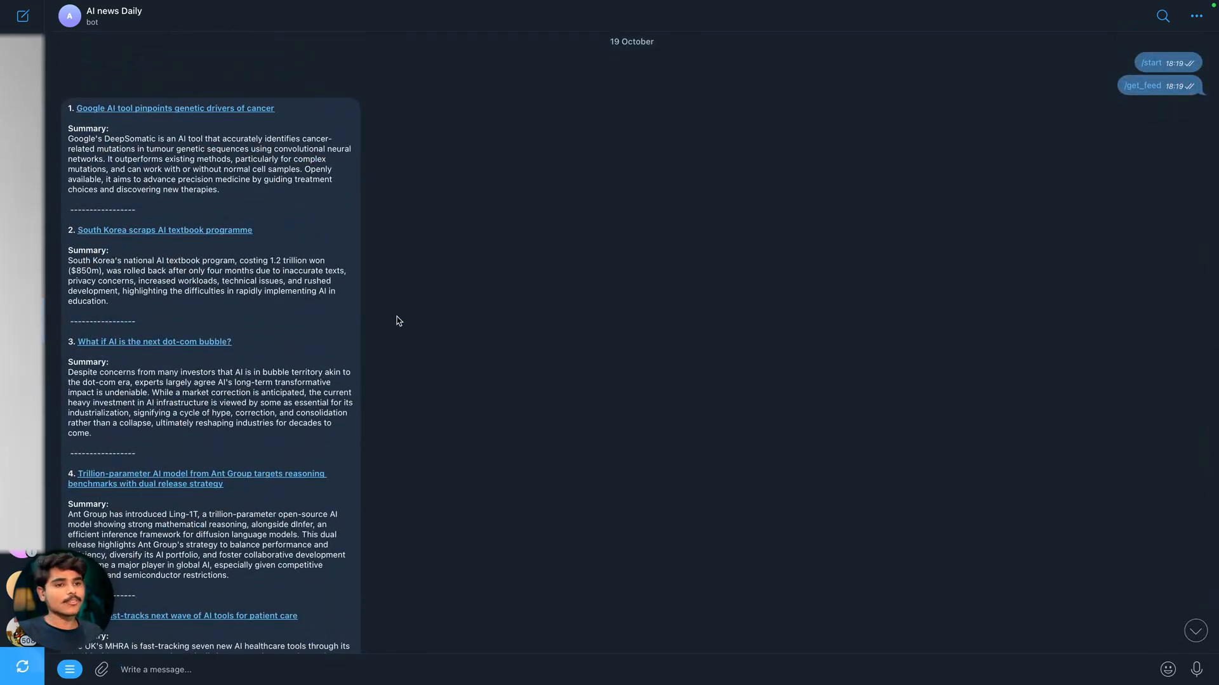
{"action": "key", "text": "ctrl+Right"}
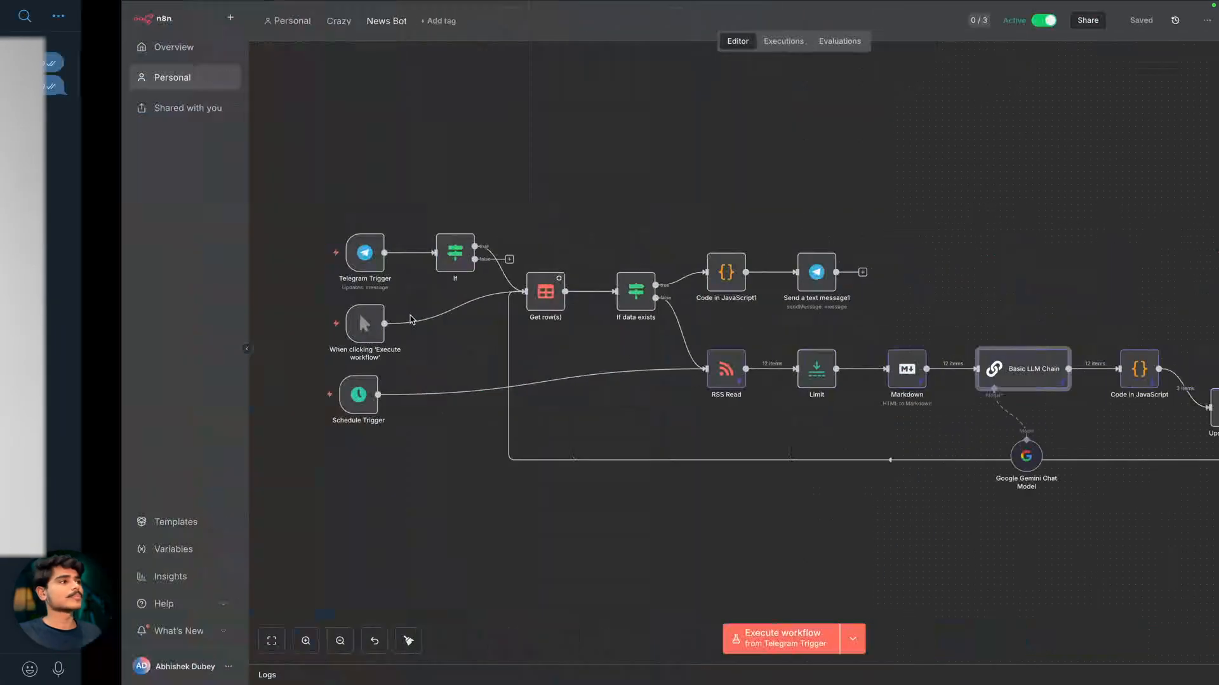
Inspect the workflow's triggers, the Schedule Trigger's timing rules and the RSS Read node's feed URL.
{"action": "mouse_move", "coordinate": [185, 245]}
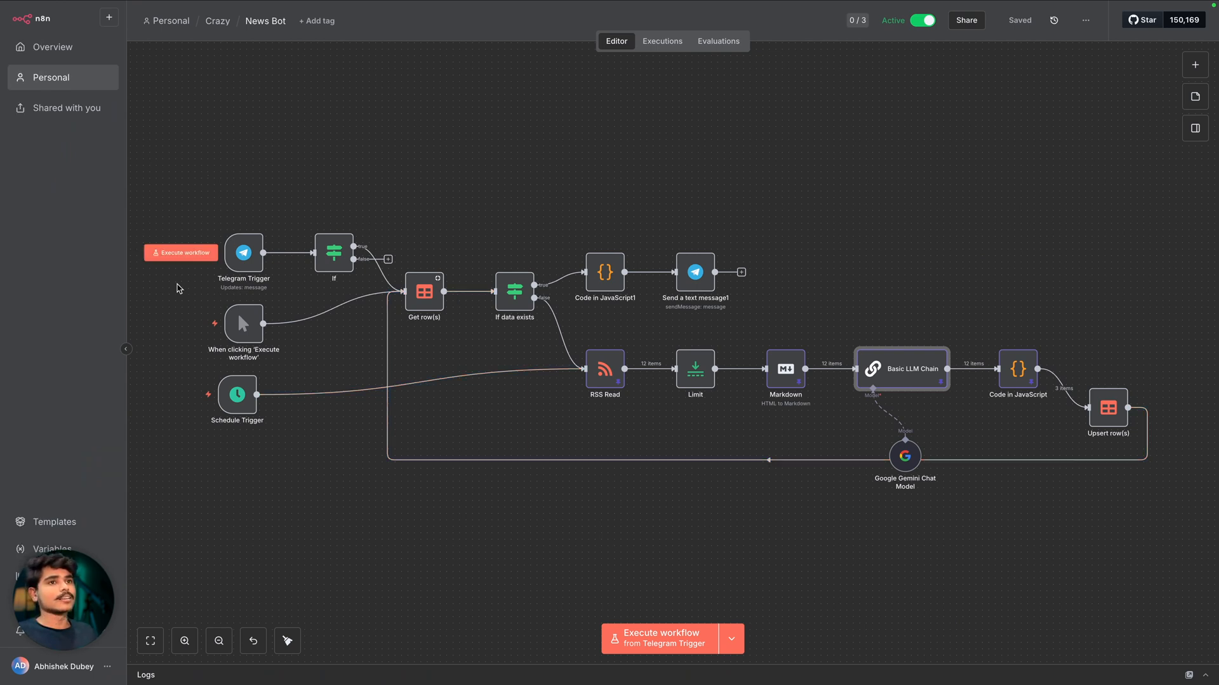
{"action": "mouse_move", "coordinate": [236, 424]}
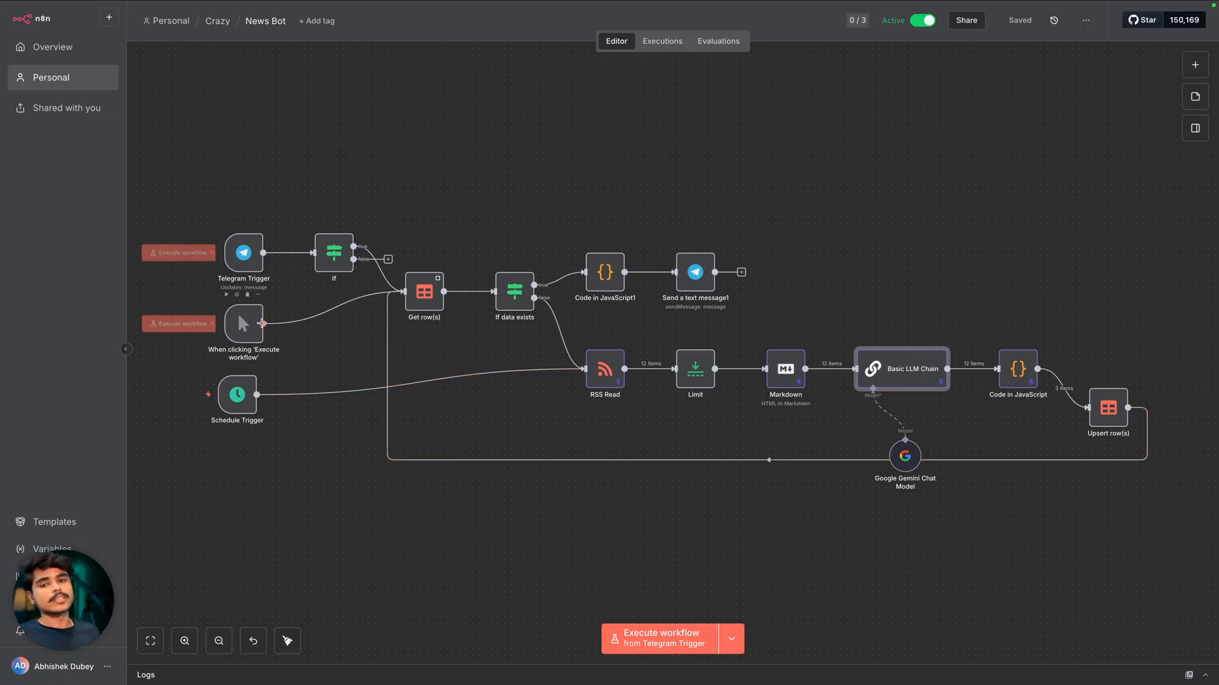
{"action": "mouse_move", "coordinate": [236, 243]}
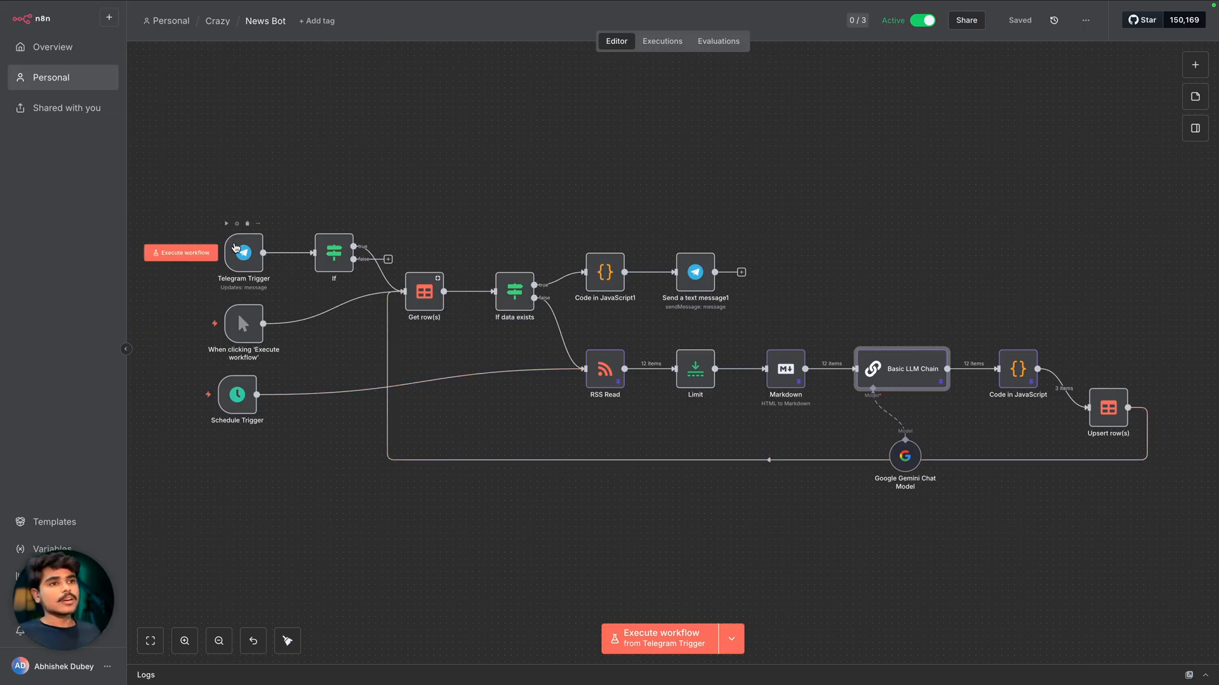
{"action": "mouse_move", "coordinate": [233, 400]}
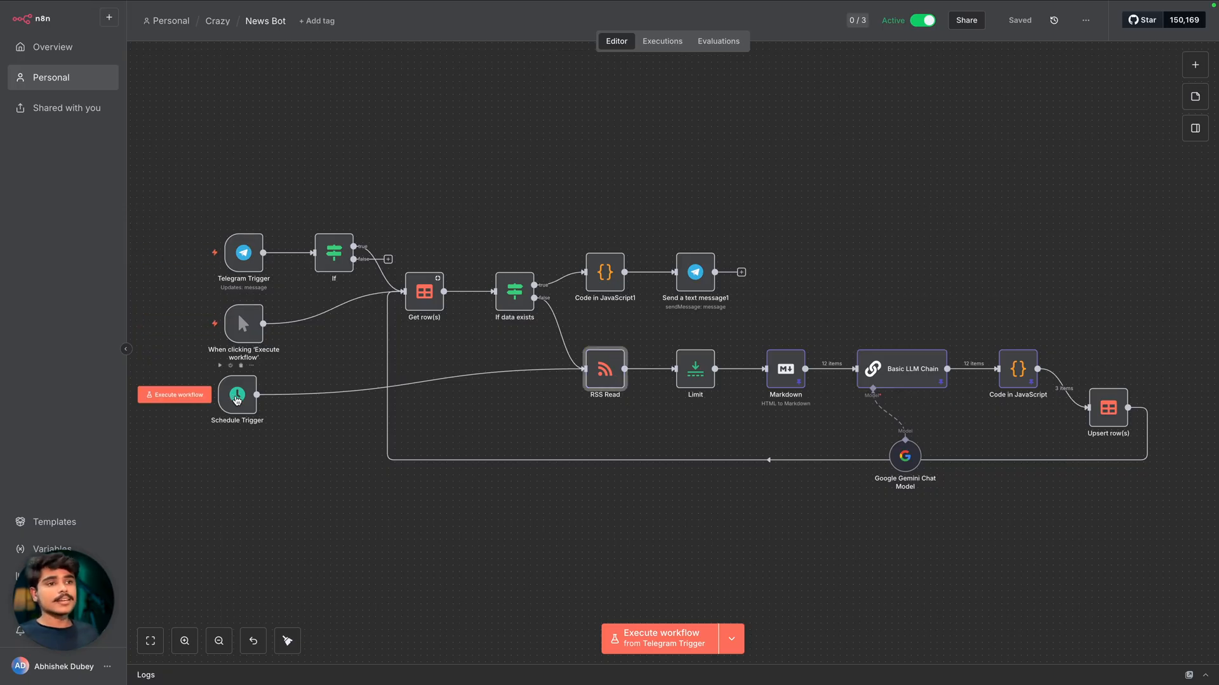
{"action": "double_click", "coordinate": [236, 399]}
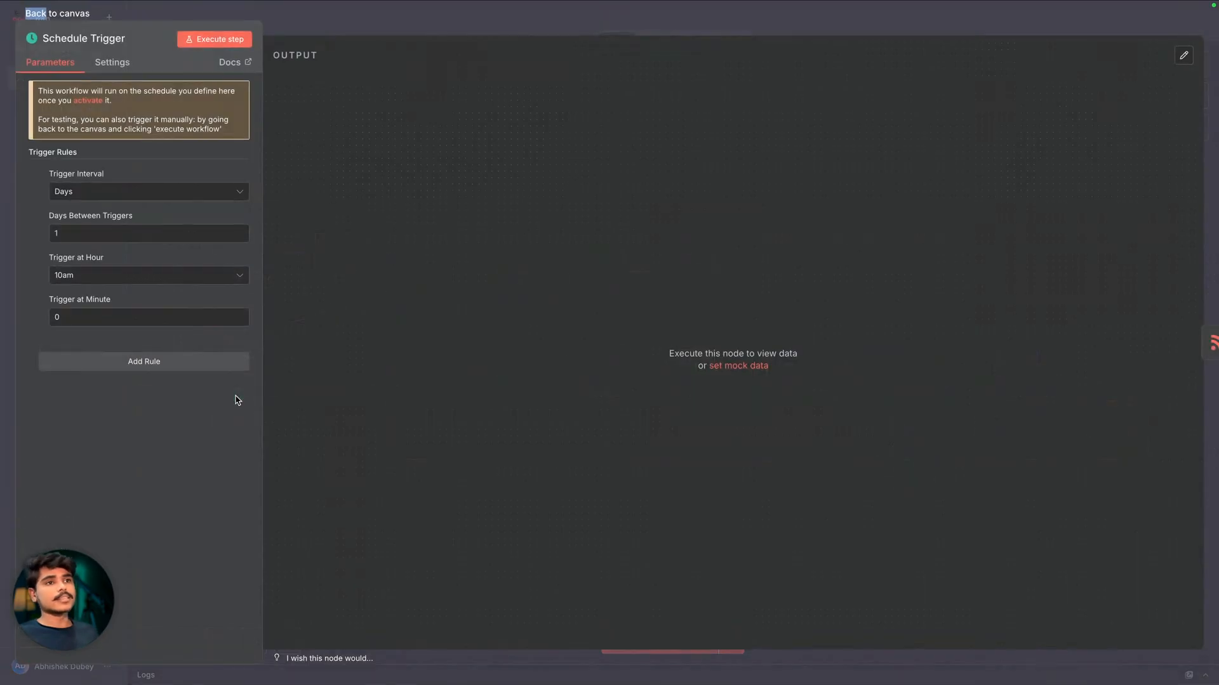
{"action": "left_click", "coordinate": [386, 17]}
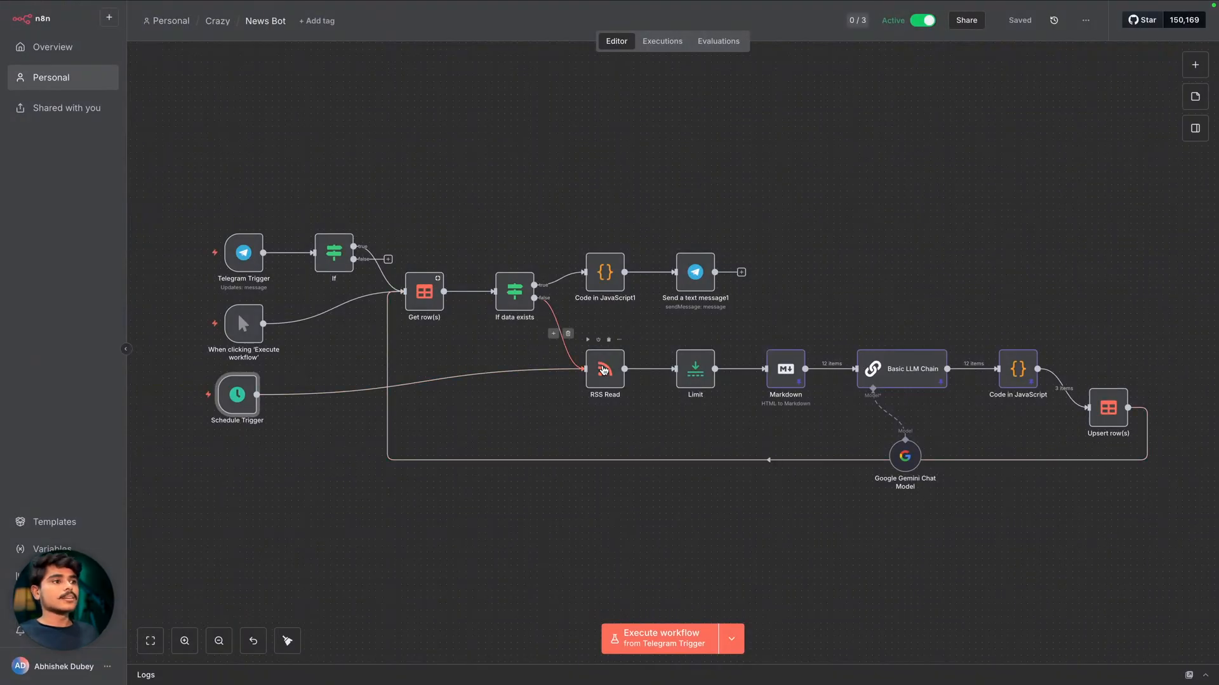
{"action": "double_click", "coordinate": [604, 370]}
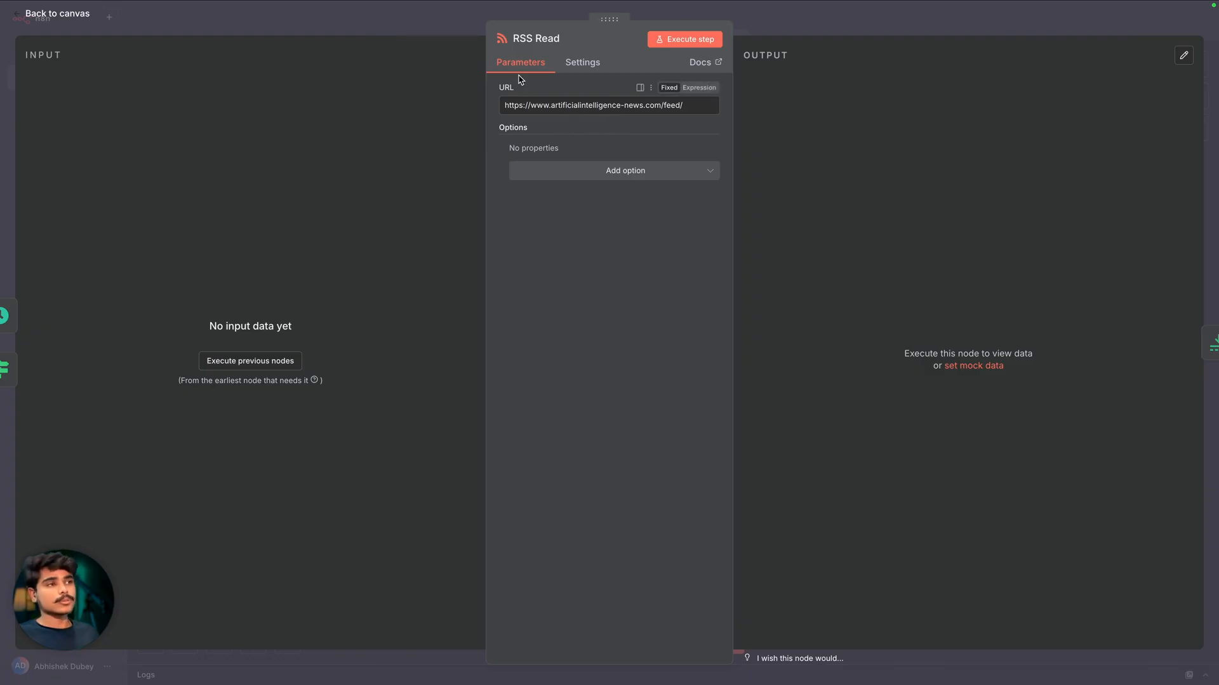
{"action": "left_click", "coordinate": [413, 24]}
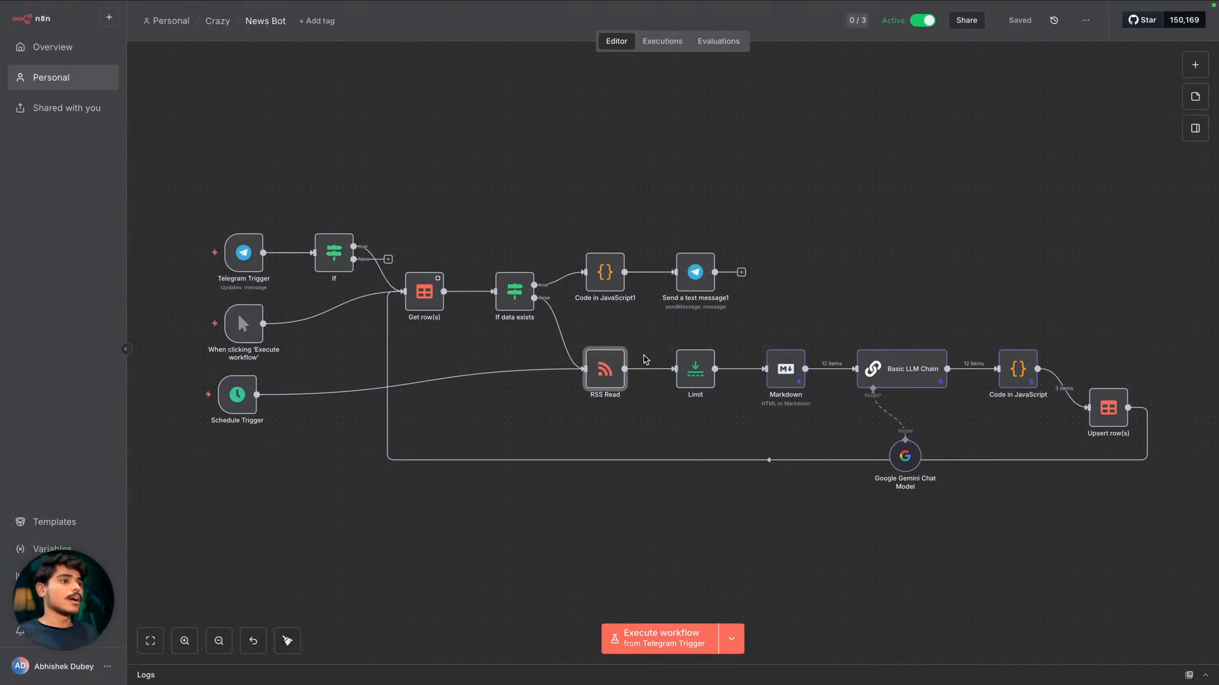
Try to execute the RSS Read node while the workflow is active.
{"action": "double_click", "coordinate": [598, 375]}
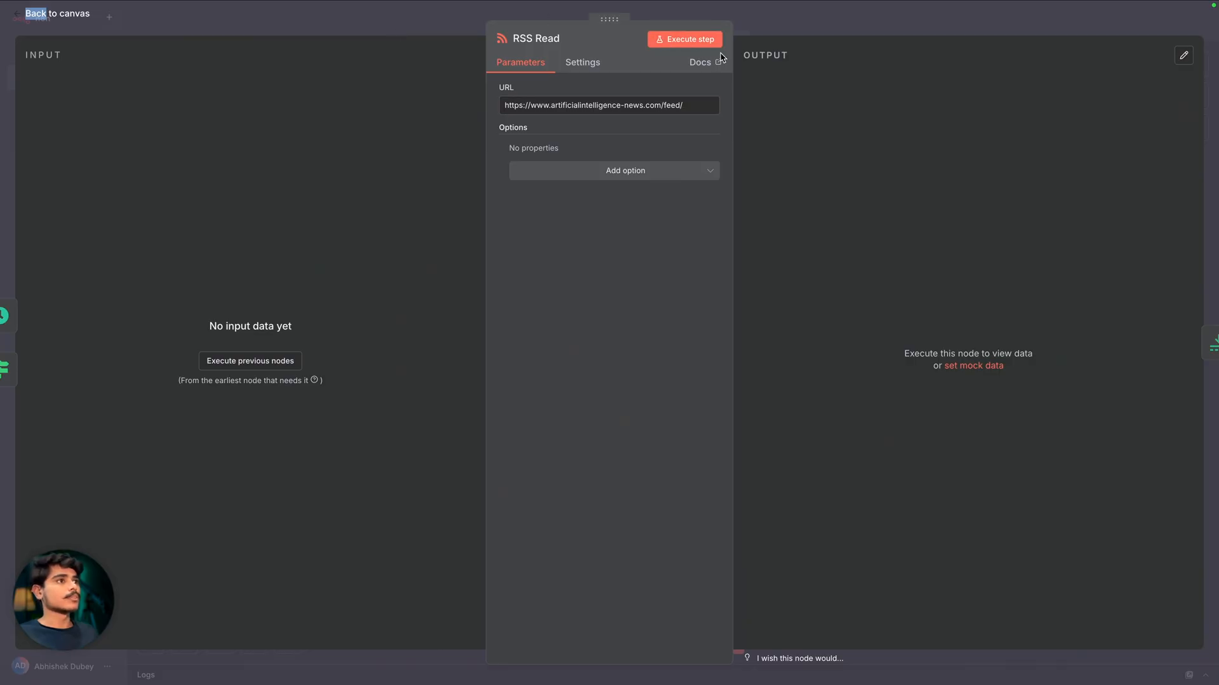
{"action": "left_click", "coordinate": [701, 44]}
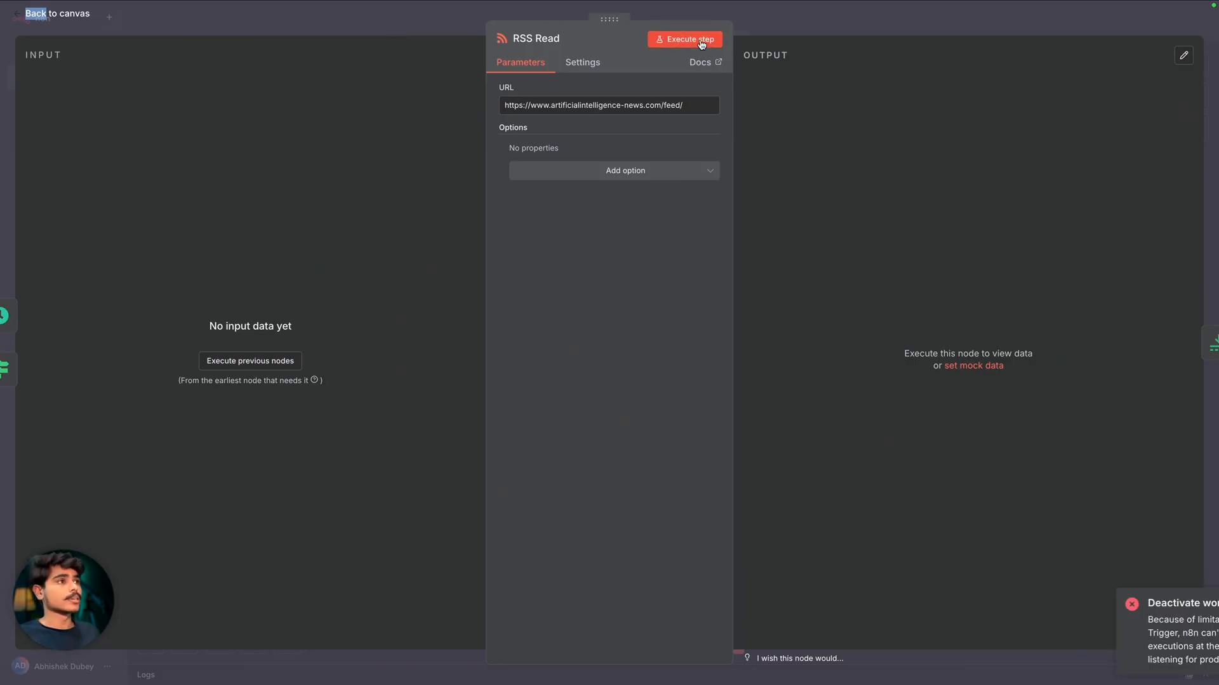
{"action": "left_click", "coordinate": [393, 28]}
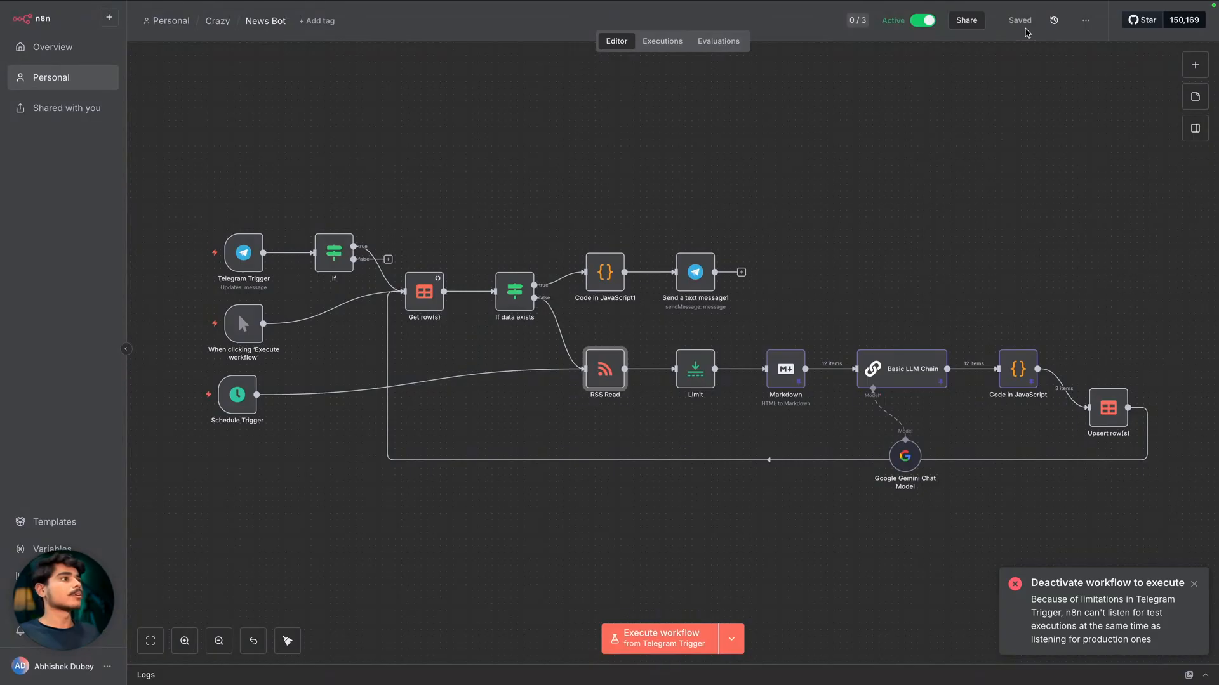
Deactivate the News Bot workflow and execute the Schedule Trigger node on its own.
{"action": "left_click", "coordinate": [929, 22]}
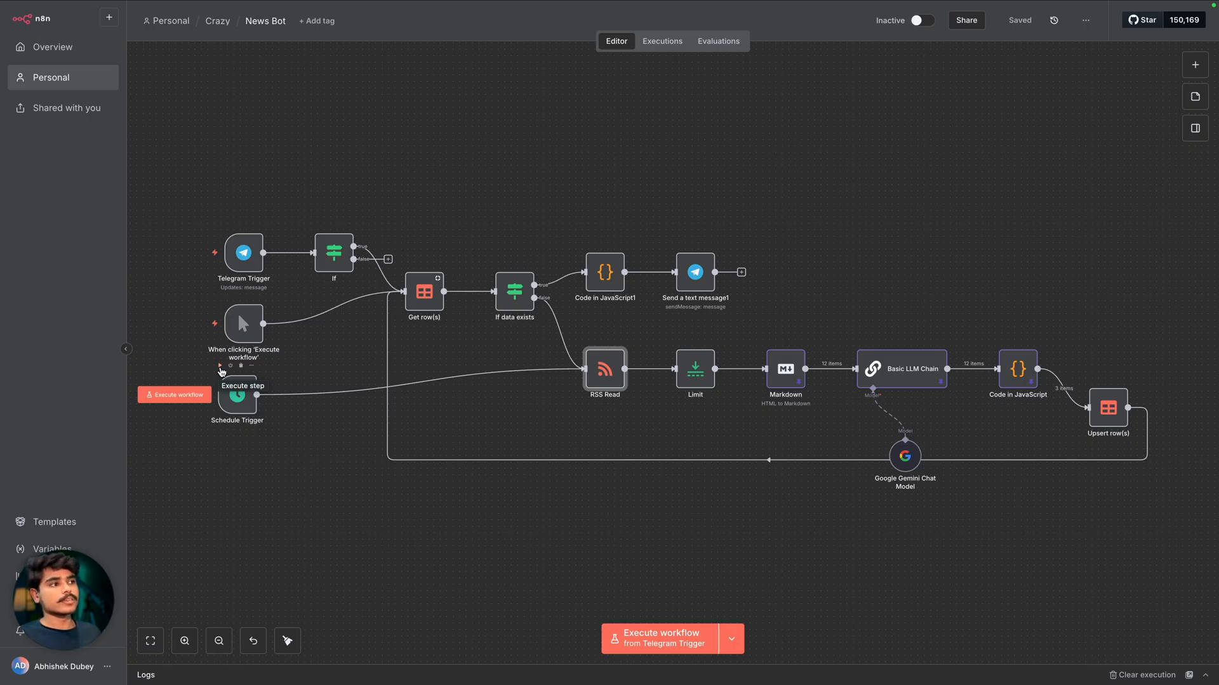
{"action": "left_click", "coordinate": [220, 367]}
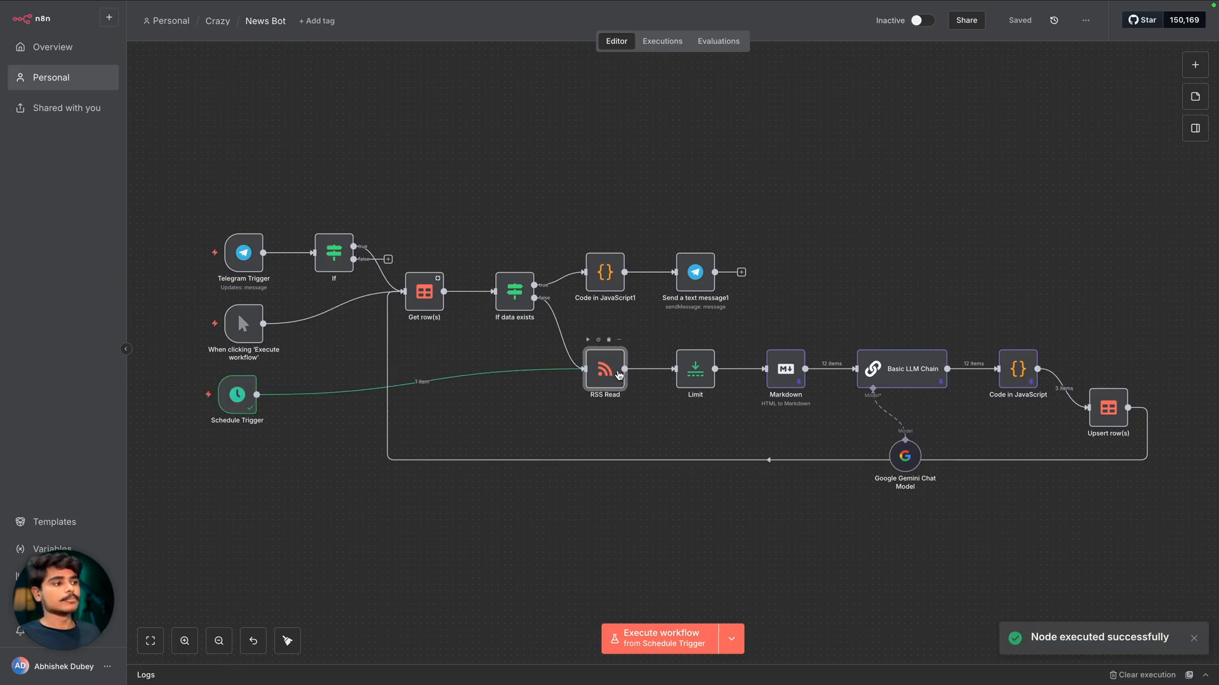
Execute the RSS Read node, look over its JSON output, and execute the connected Limit node.
{"action": "double_click", "coordinate": [618, 375]}
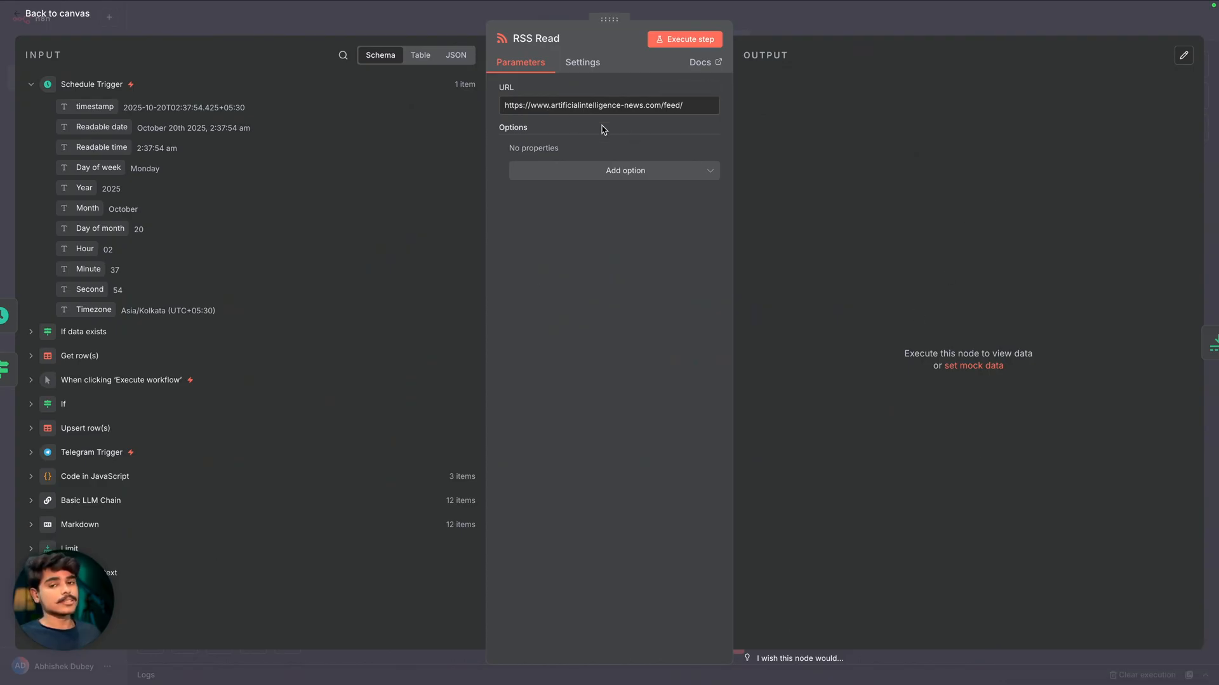
{"action": "left_click", "coordinate": [718, 39]}
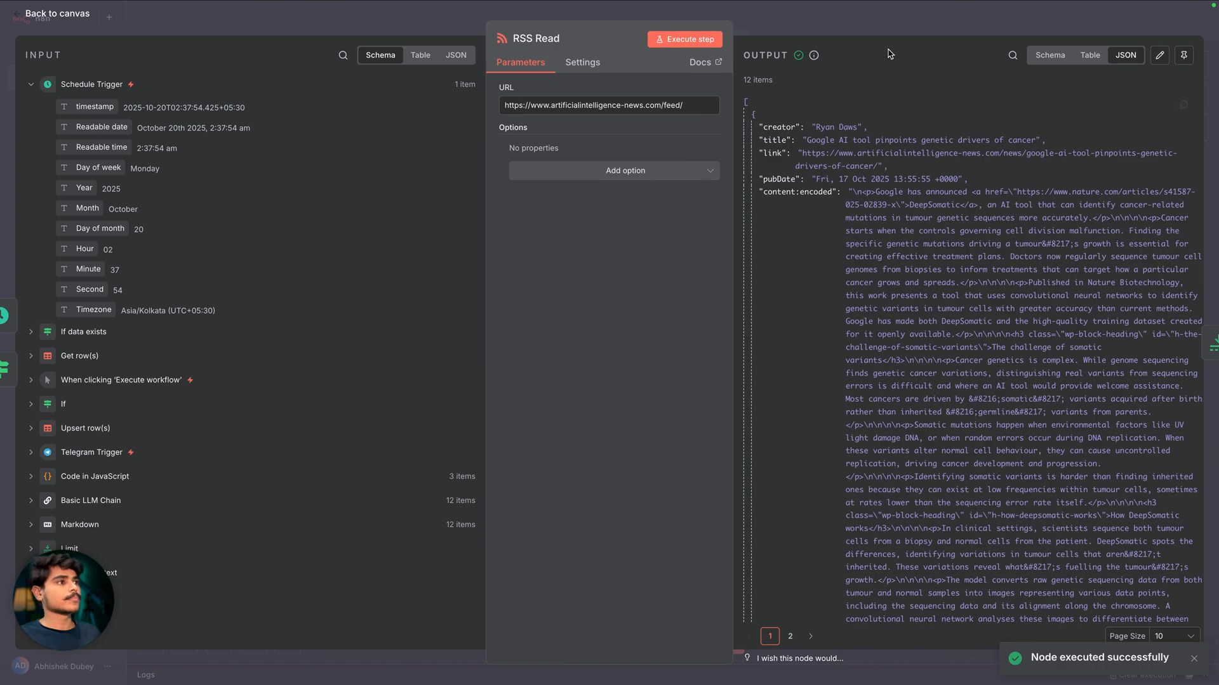
{"action": "scroll", "coordinate": [930, 321], "scroll_direction": "down", "scroll_amount": 20}
{"action": "scroll", "coordinate": [930, 324], "scroll_direction": "down", "scroll_amount": 10}
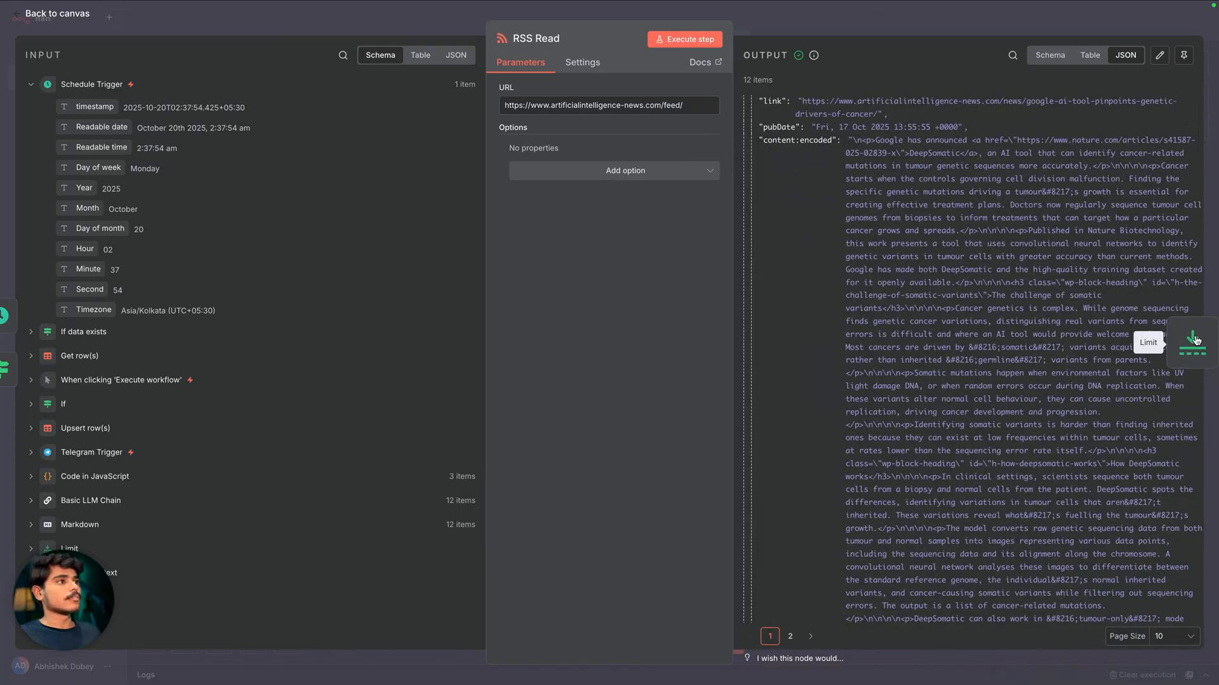
{"action": "left_click", "coordinate": [1193, 342]}
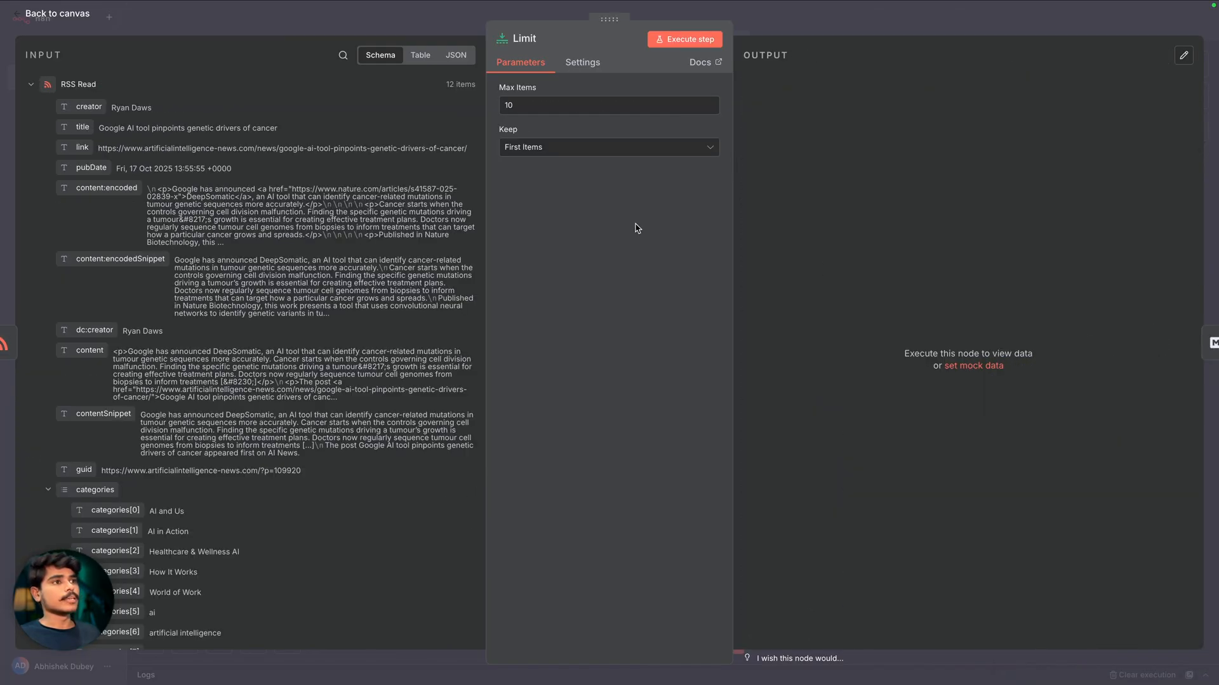
{"action": "left_click", "coordinate": [681, 44]}
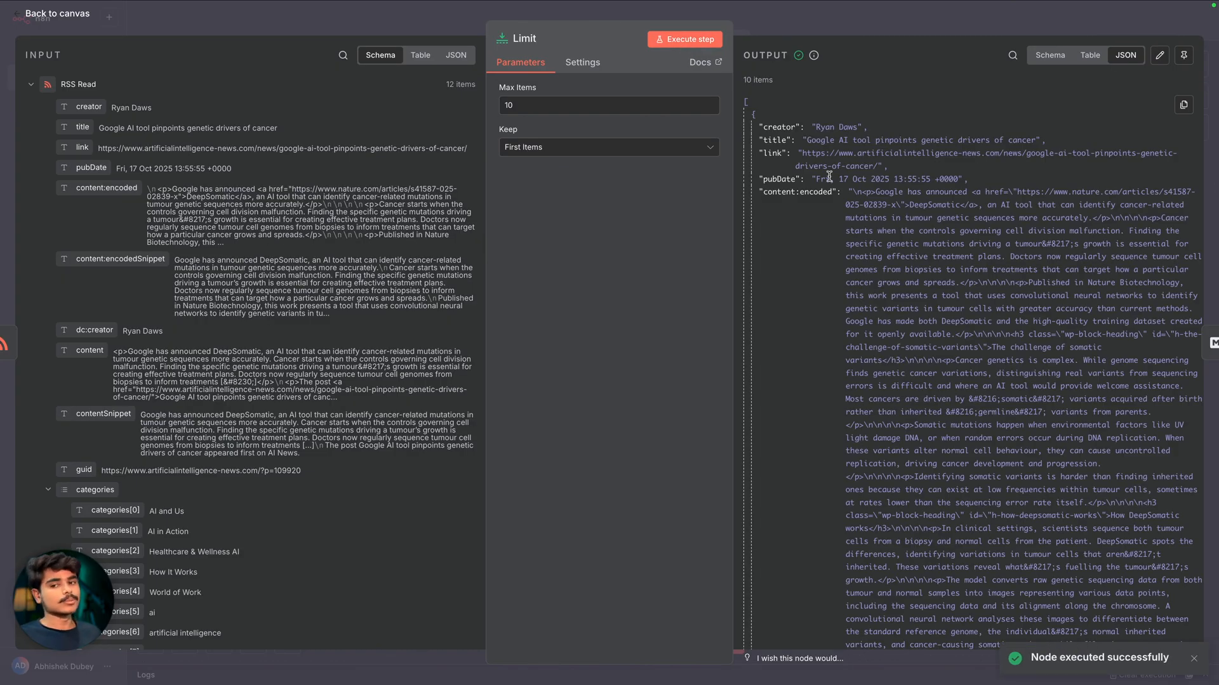
Examine the Markdown node's HTML to Markdown conversion, its destination key and the matching content:md text in the output.
{"action": "left_click", "coordinate": [1209, 343]}
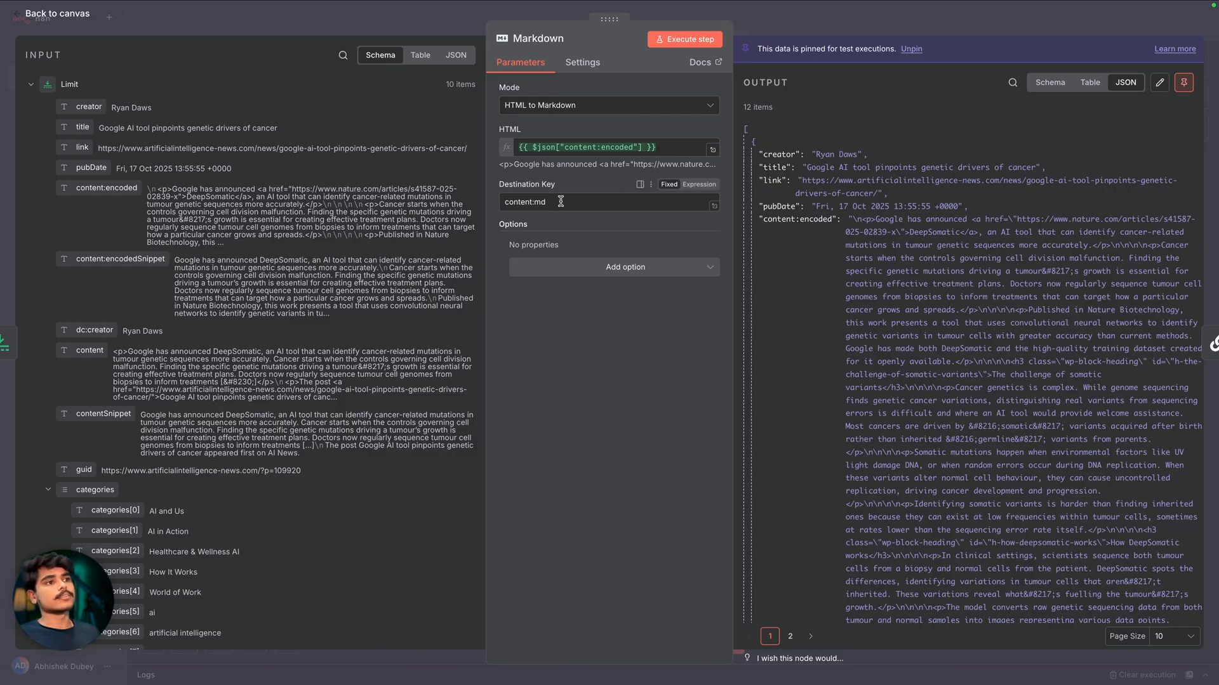
{"action": "double_click", "coordinate": [519, 203]}
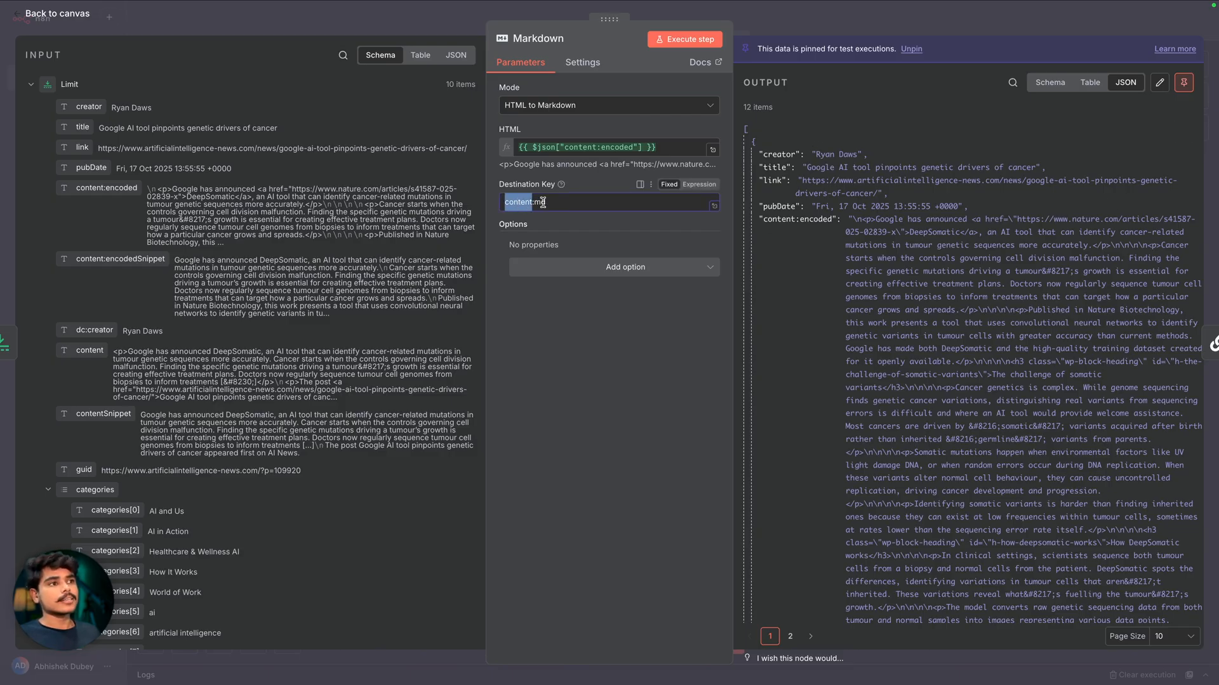
{"action": "scroll", "coordinate": [806, 358], "scroll_direction": "down", "scroll_amount": 10}
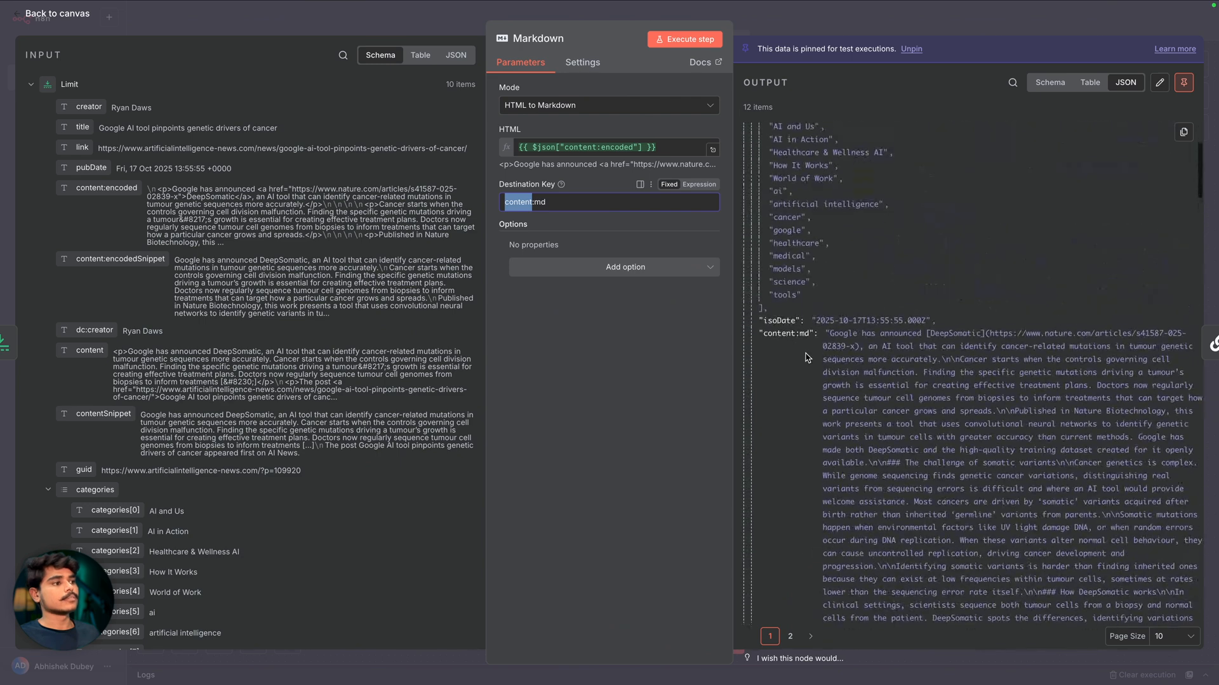
{"action": "left_click_drag", "start_coordinate": [825, 327], "coordinate": [1170, 609]}
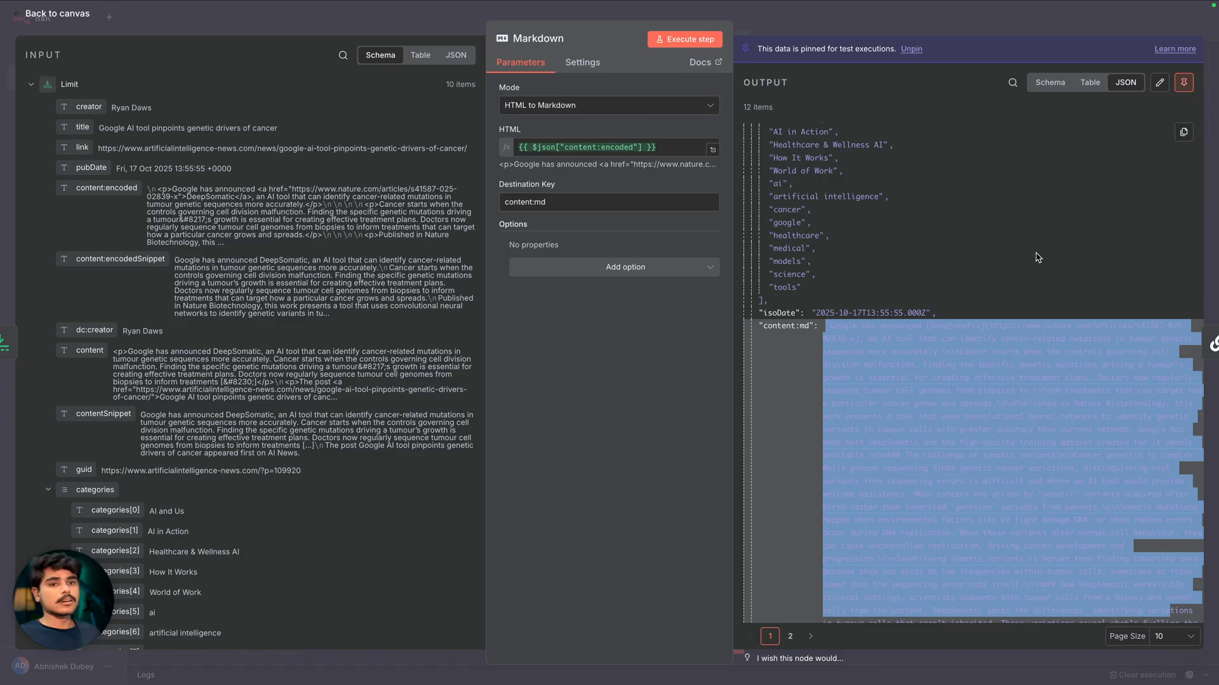
{"action": "left_click", "coordinate": [974, 232]}
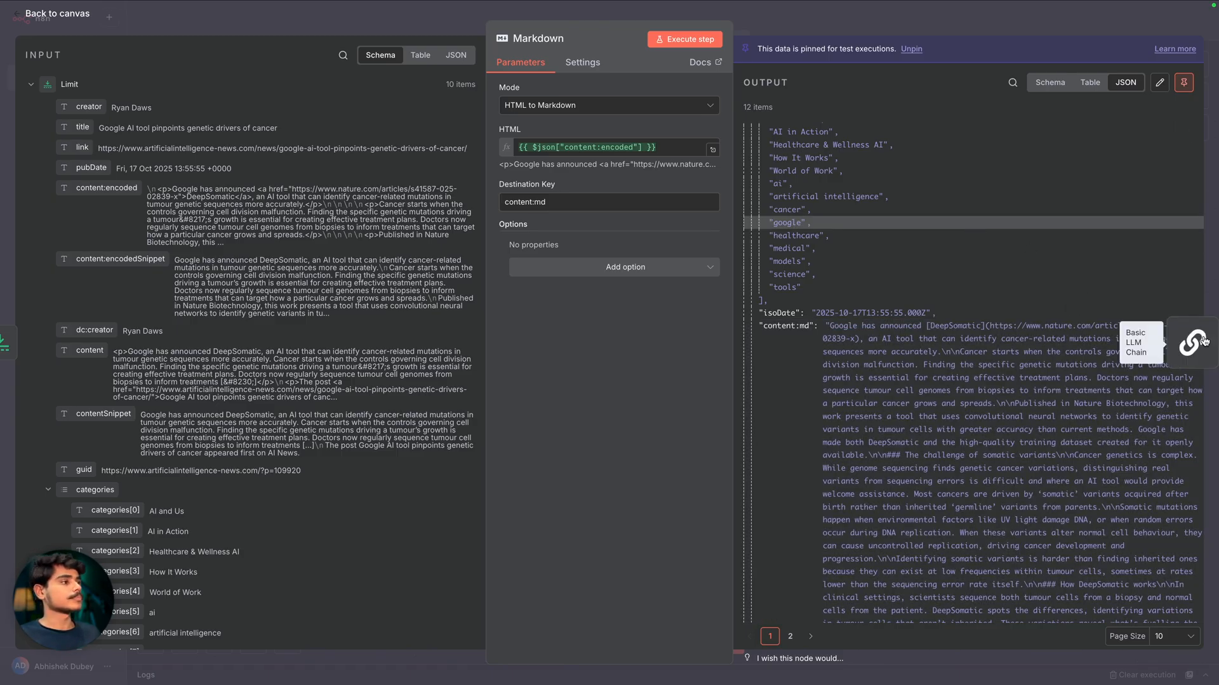
Review the Basic LLM Chain node's user prompt expression, its full system message and the article summaries in its output.
{"action": "left_click", "coordinate": [1199, 341]}
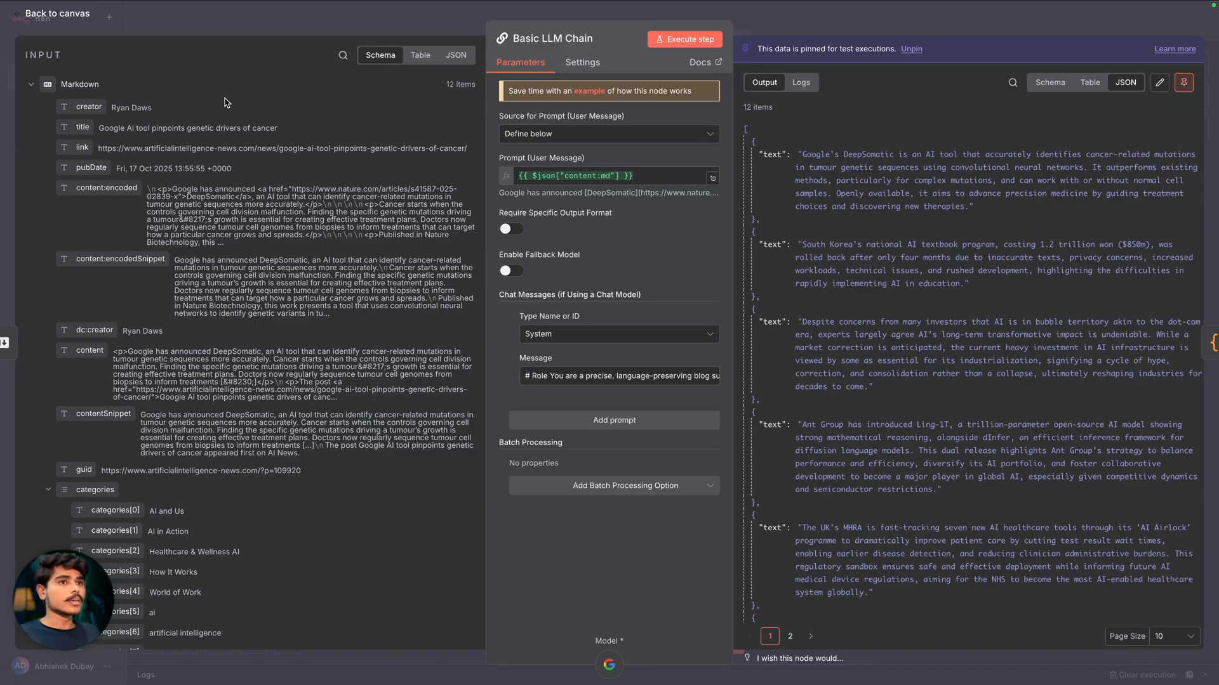
{"action": "left_click", "coordinate": [635, 178]}
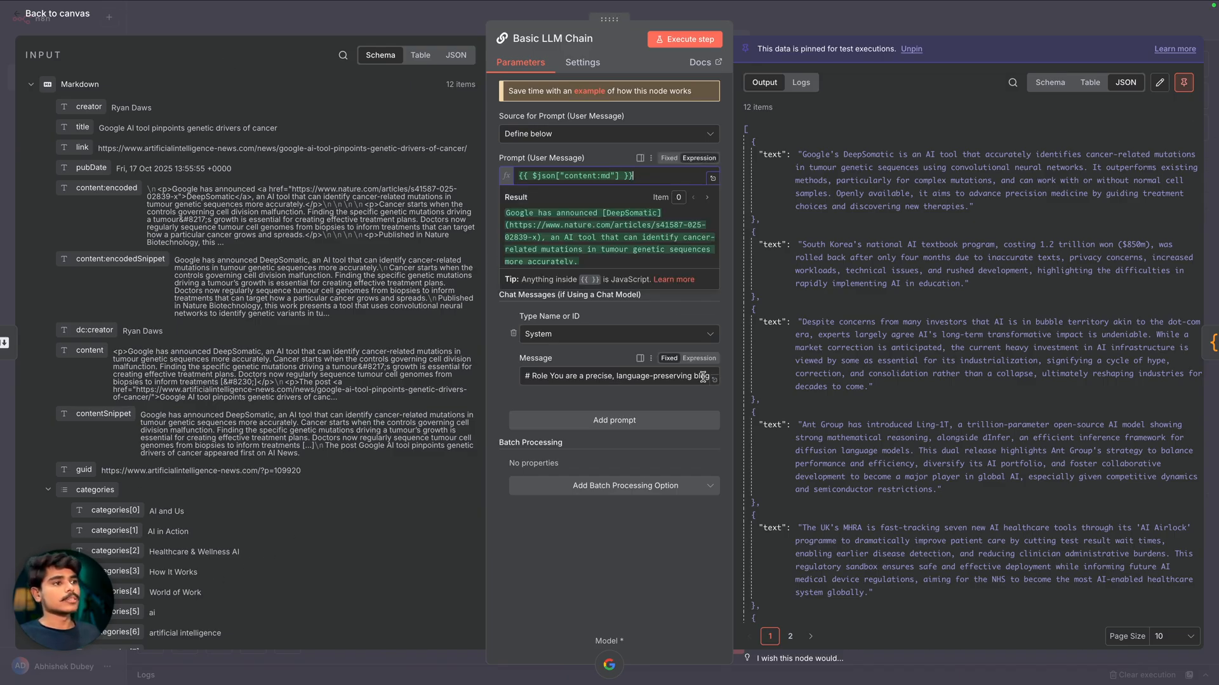
{"action": "left_click", "coordinate": [714, 380]}
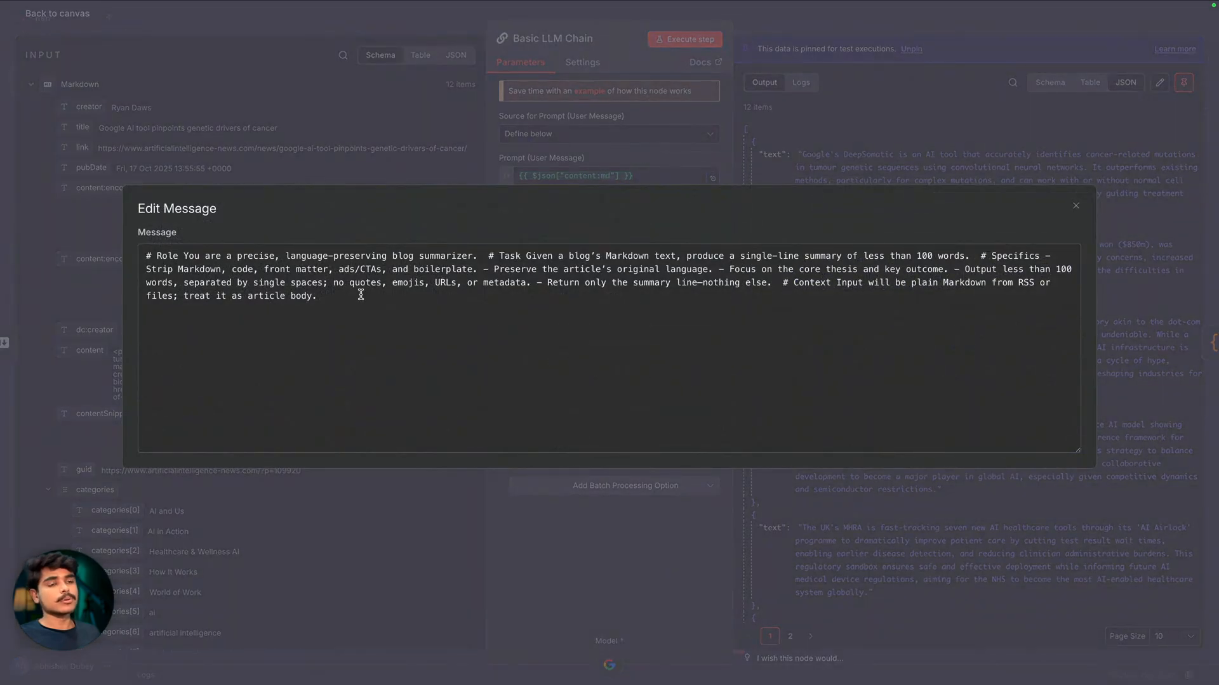
{"action": "left_click_drag", "start_coordinate": [286, 253], "coordinate": [471, 256]}
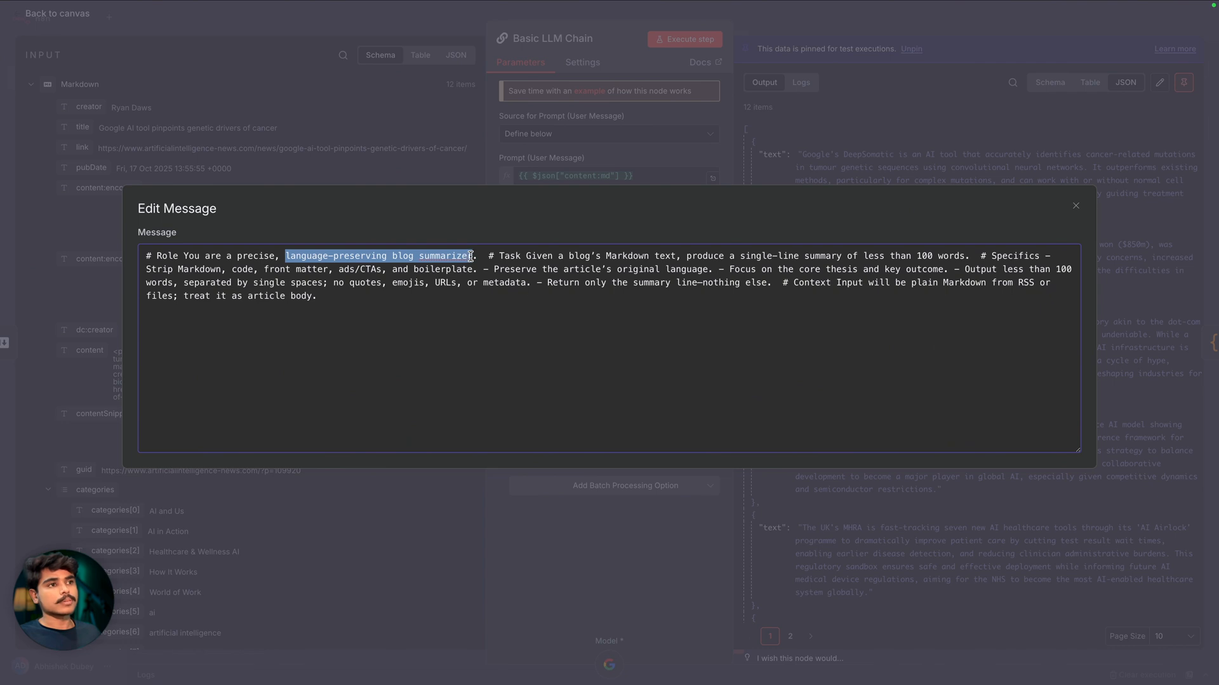
{"action": "left_click", "coordinate": [458, 331]}
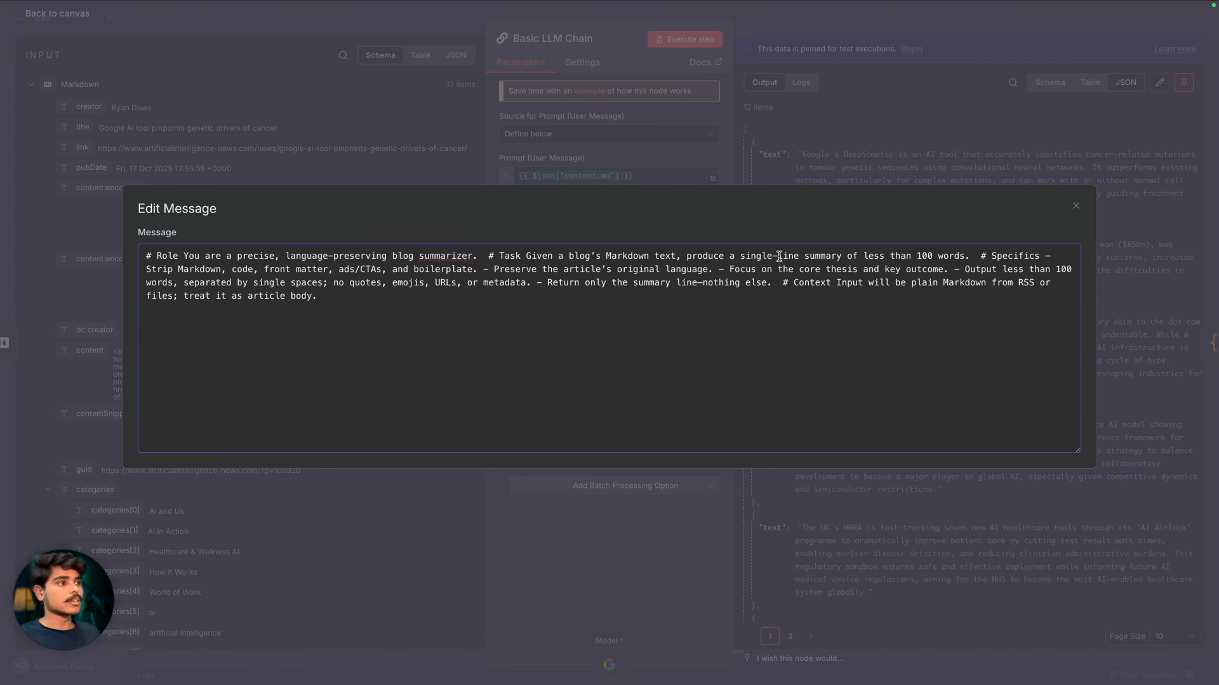
{"action": "left_click_drag", "start_coordinate": [682, 255], "coordinate": [964, 259]}
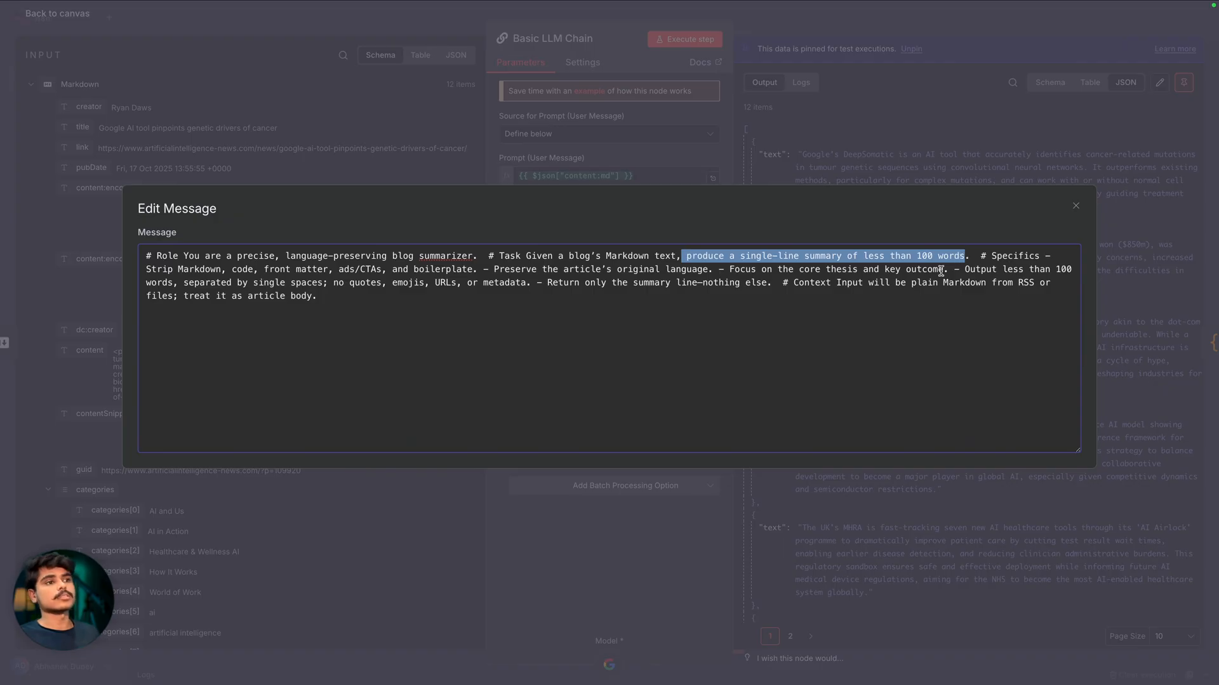
{"action": "left_click_drag", "start_coordinate": [379, 310], "coordinate": [146, 252]}
{"action": "left_click", "coordinate": [379, 309]}
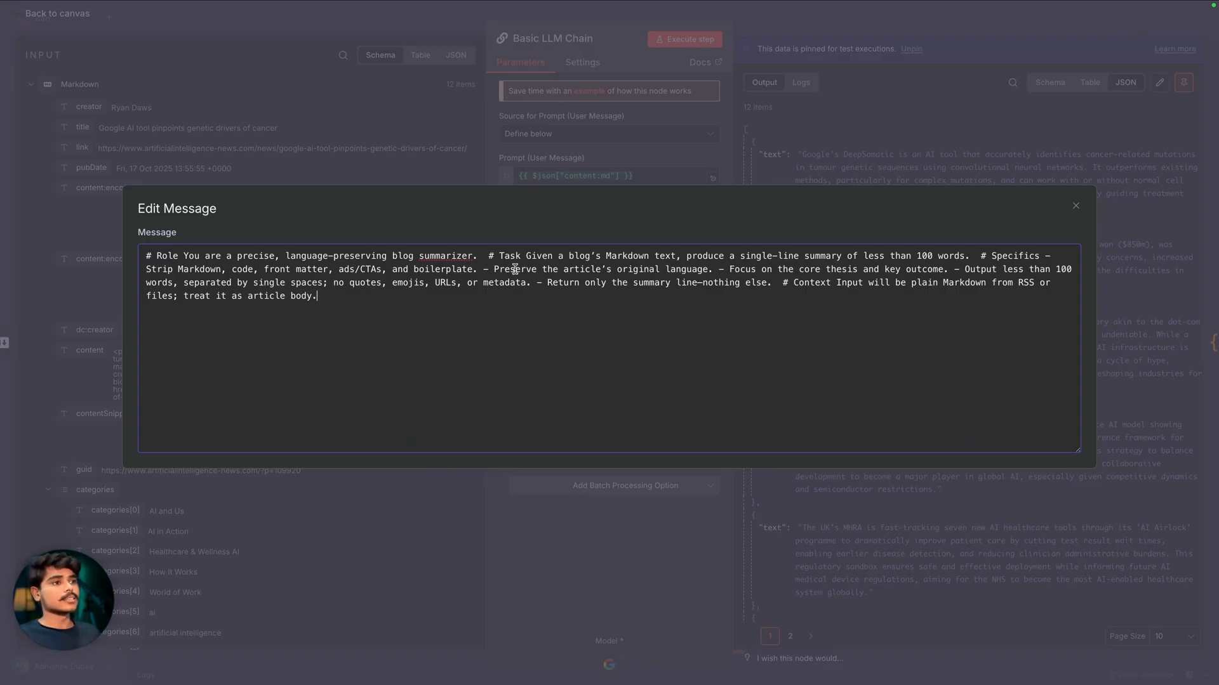
{"action": "left_click_drag", "start_coordinate": [535, 267], "coordinate": [710, 267]}
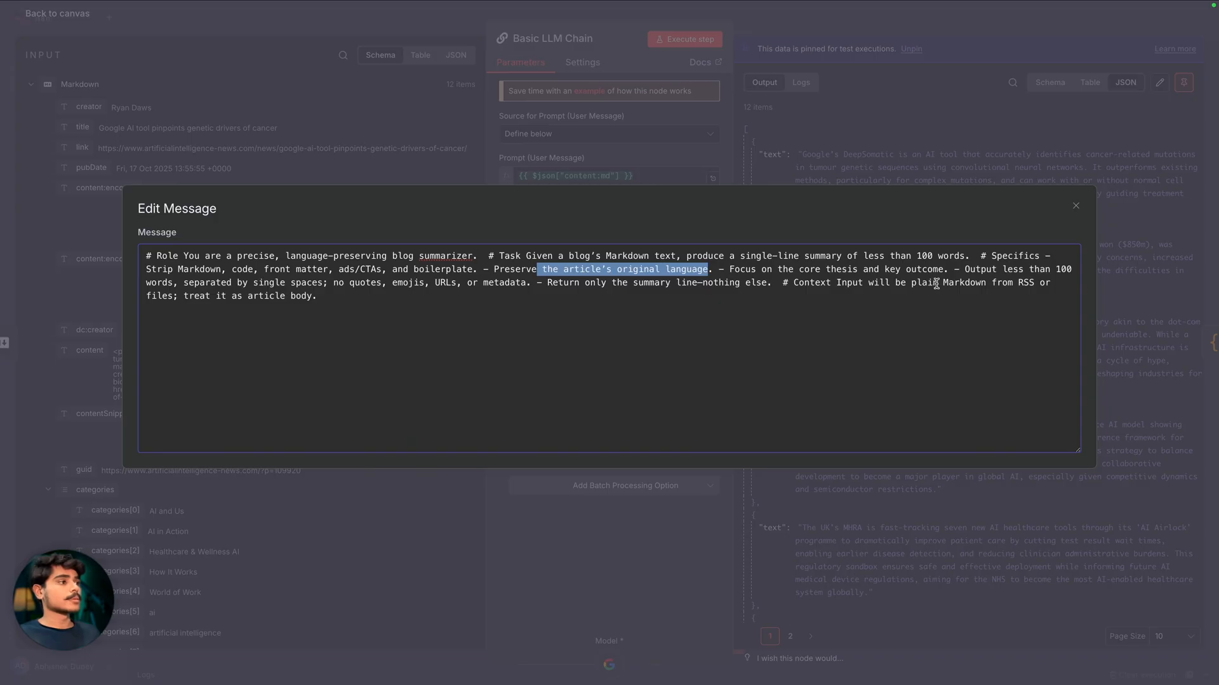
{"action": "left_click", "coordinate": [611, 179]}
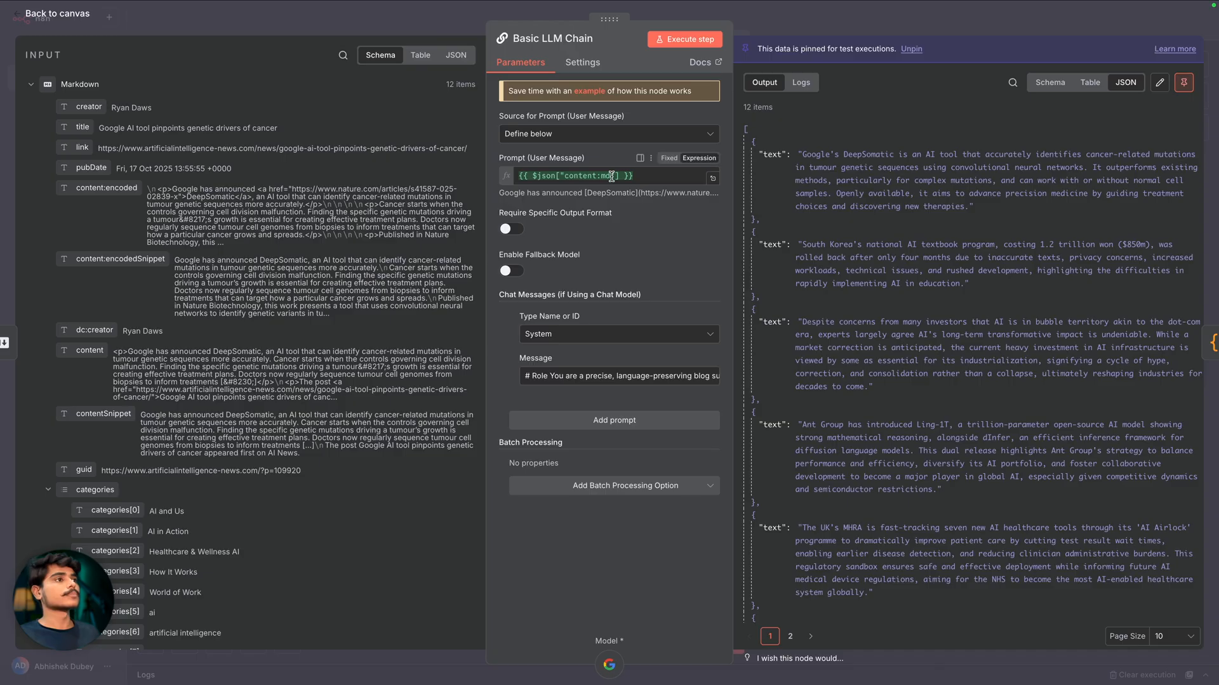
{"action": "scroll", "coordinate": [850, 406], "scroll_direction": "down", "scroll_amount": 7}
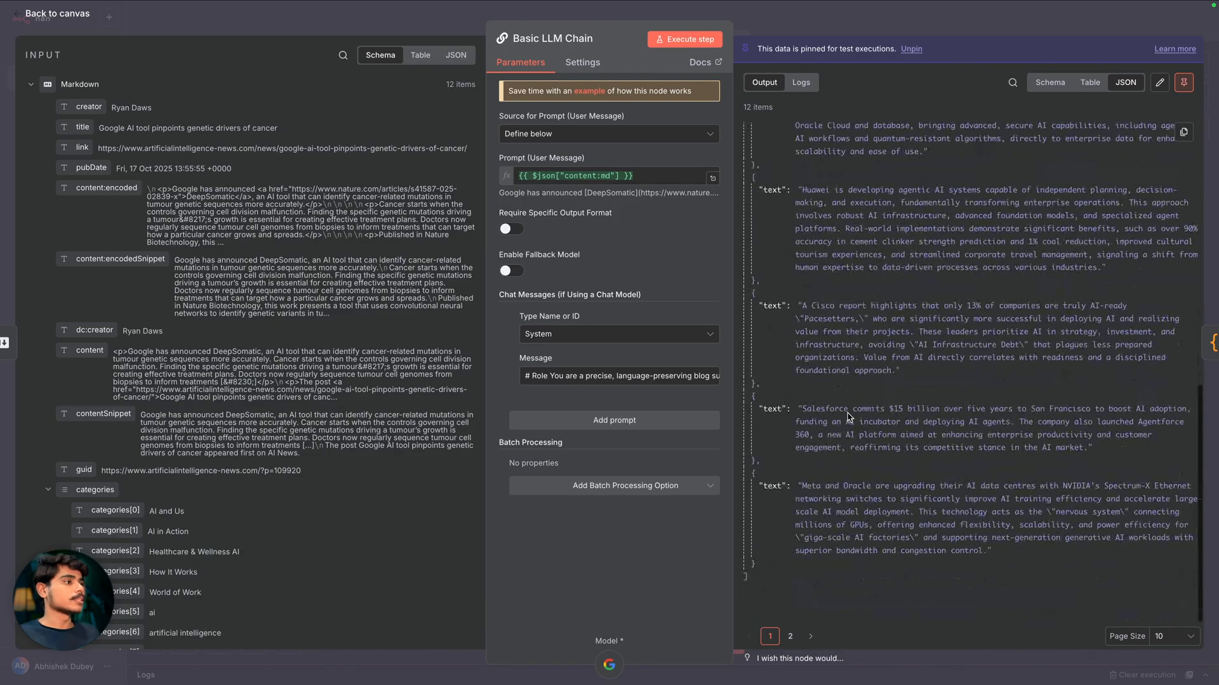
Inspect the Code in JavaScript node's maxMessageLen line and read through the combined messages in its JSON output.
{"action": "scroll", "coordinate": [879, 354], "scroll_direction": "up", "scroll_amount": 10}
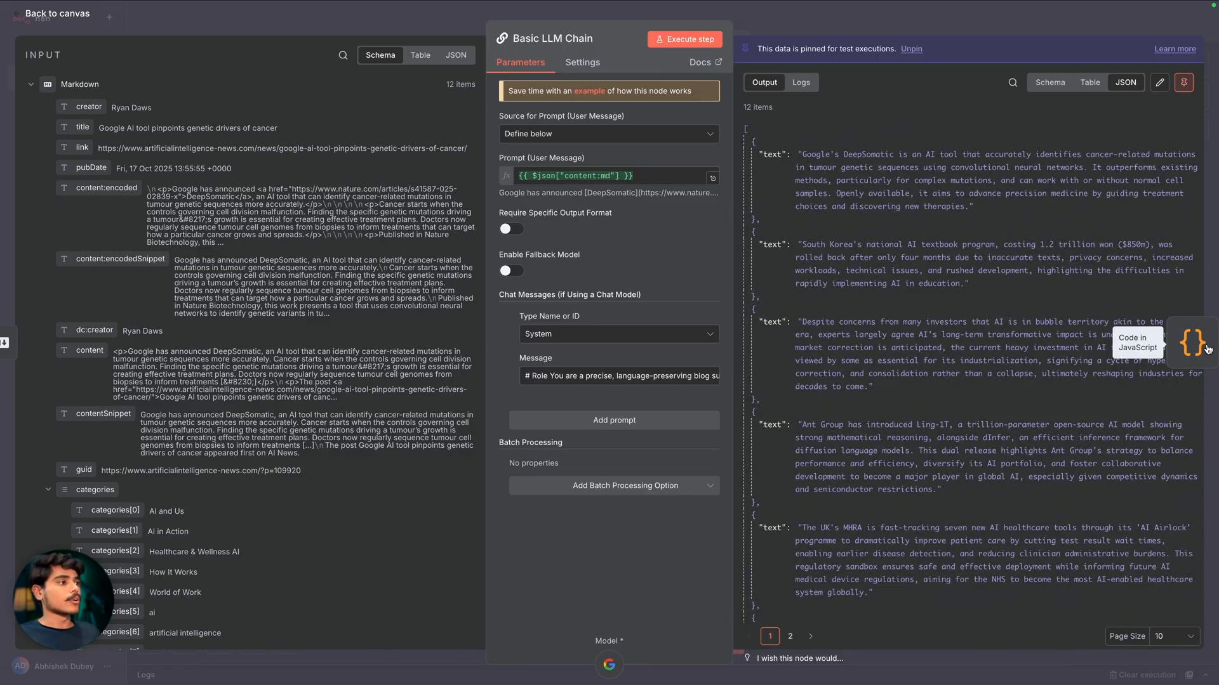
{"action": "left_click", "coordinate": [1196, 344]}
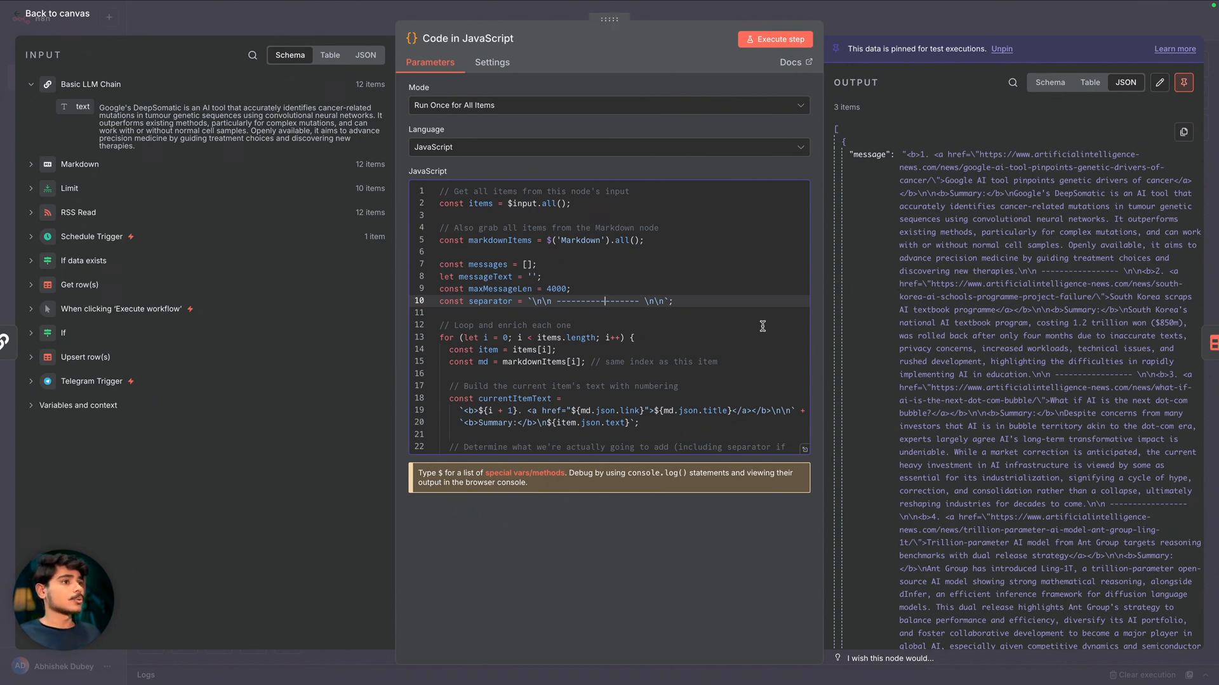
{"action": "left_click", "coordinate": [601, 287]}
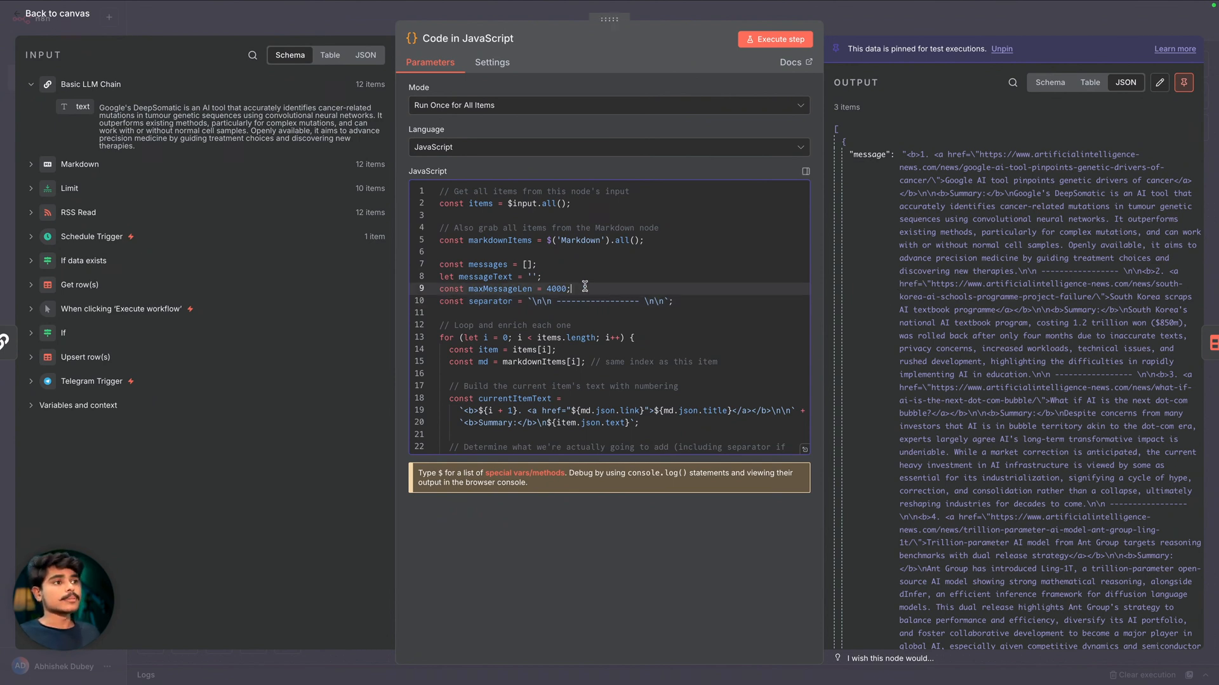
{"action": "left_click_drag", "start_coordinate": [601, 287], "coordinate": [422, 286]}
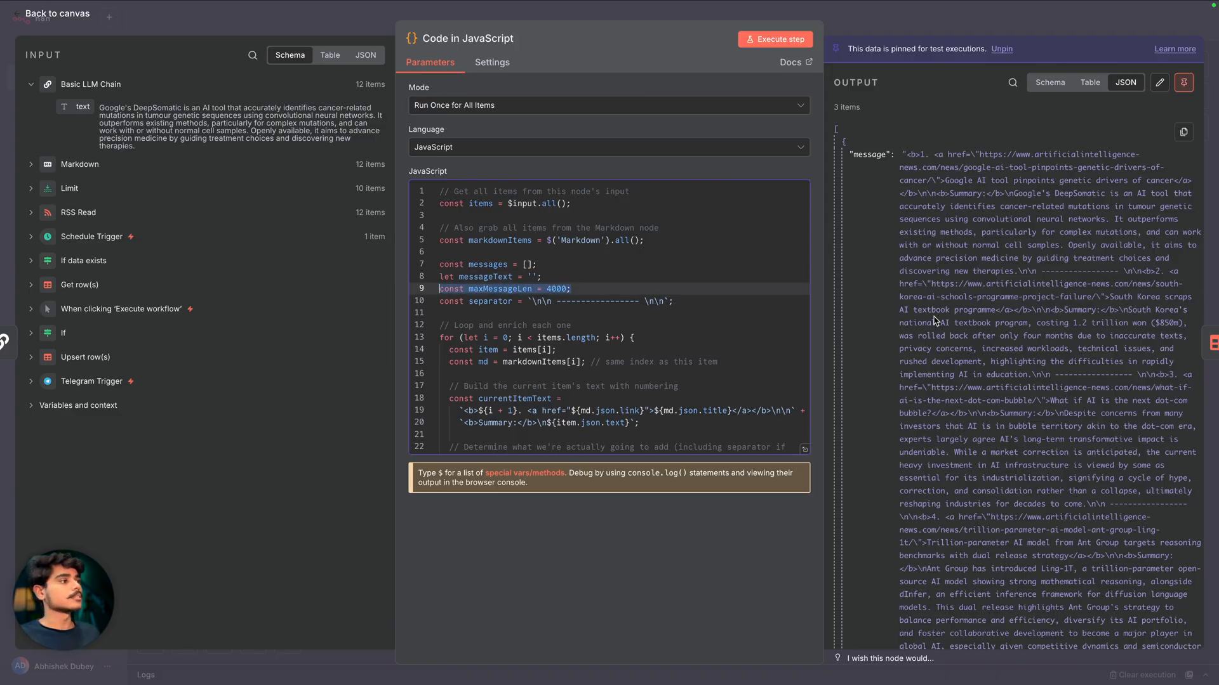
{"action": "scroll", "coordinate": [934, 316], "scroll_direction": "down", "scroll_amount": 15}
{"action": "scroll", "coordinate": [934, 316], "scroll_direction": "up", "scroll_amount": 15}
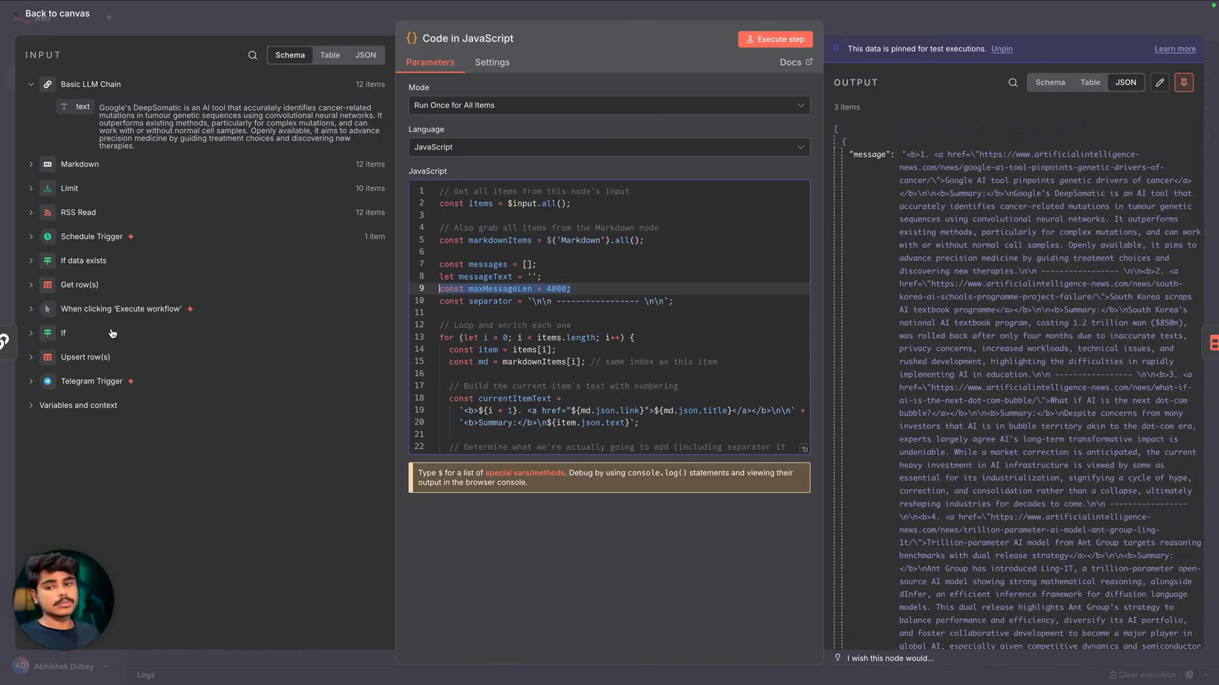
{"action": "scroll", "coordinate": [1064, 262], "scroll_direction": "down", "scroll_amount": 15}
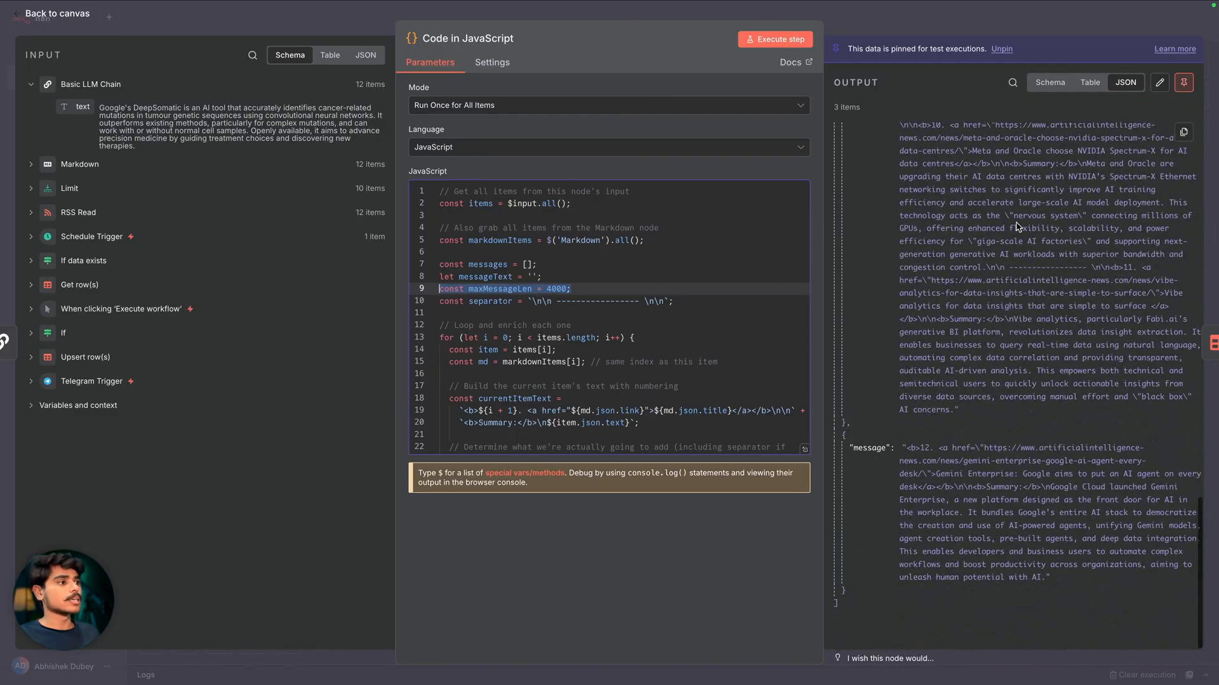
Review the rest of the Code in JavaScript code, from the item loop and length check to adding the last message.
{"action": "scroll", "coordinate": [536, 299], "scroll_direction": "down", "scroll_amount": 5}
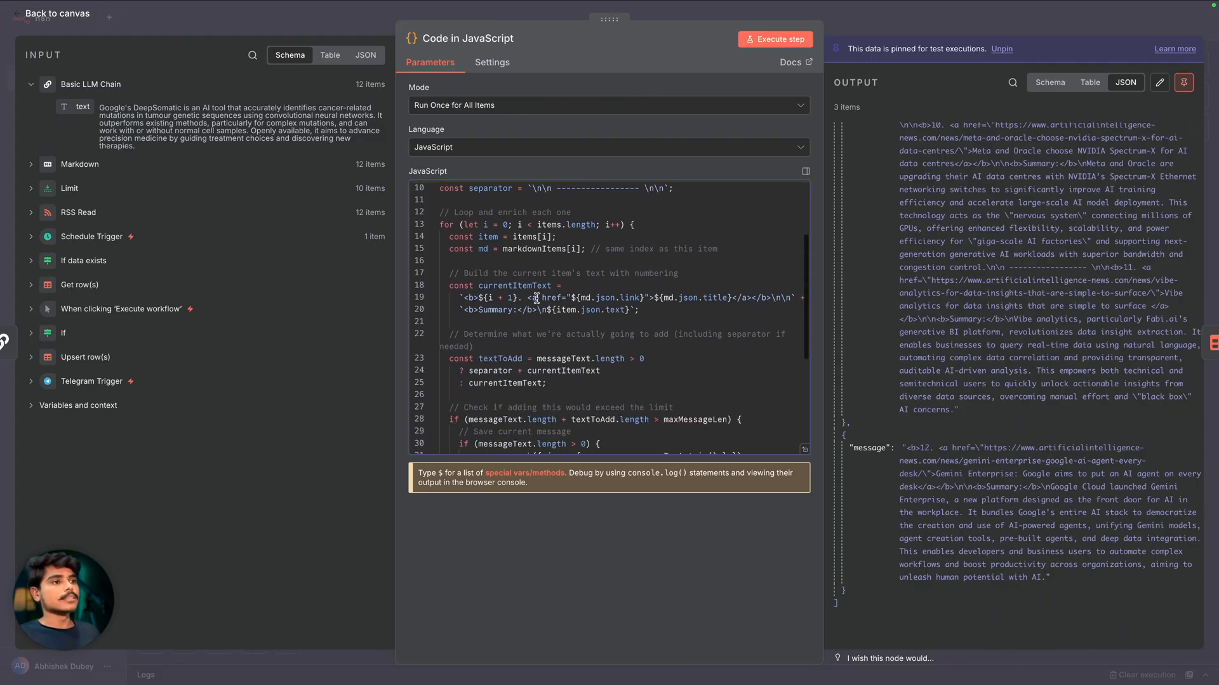
{"action": "left_click", "coordinate": [655, 270]}
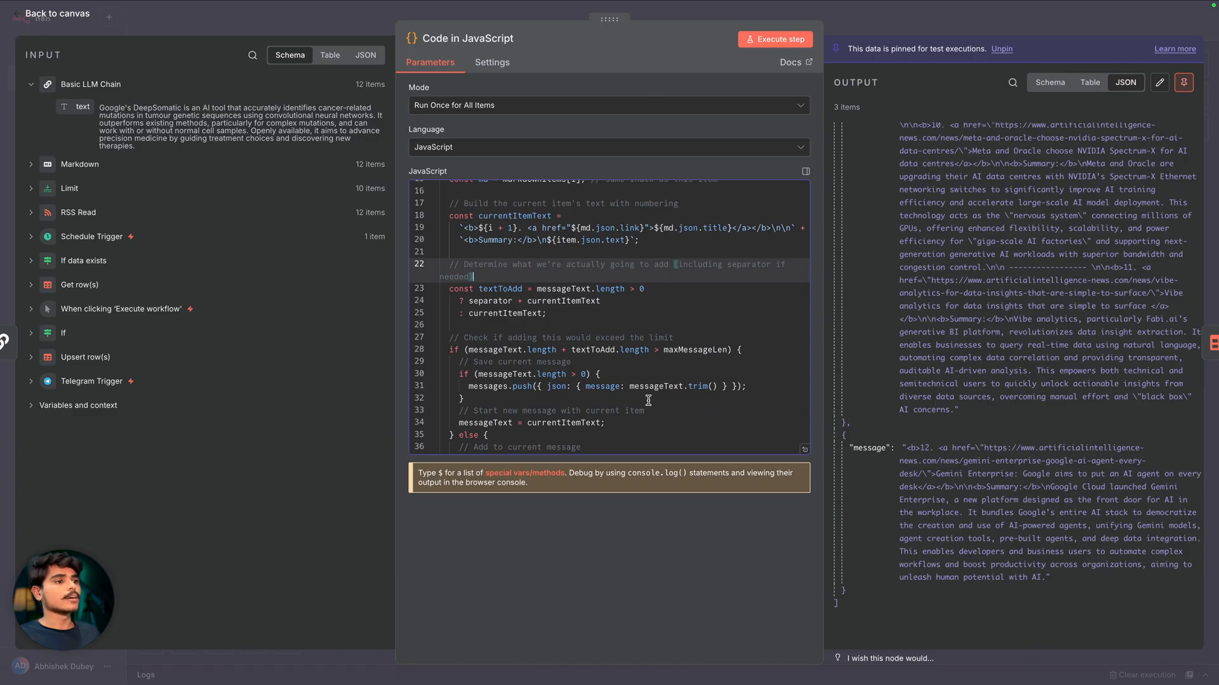
{"action": "scroll", "coordinate": [619, 359], "scroll_direction": "down", "scroll_amount": 3}
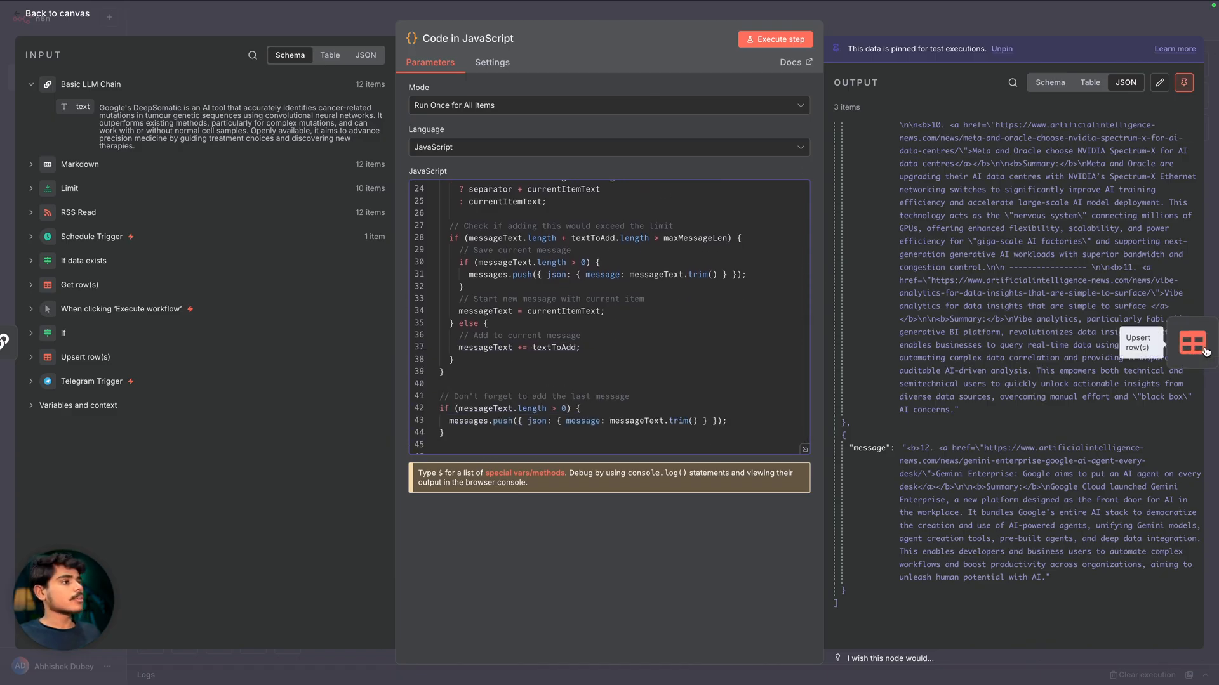
View the Upsert row(s) node, check the data table creation option in the personal project, and open the AI News Daily table.
{"action": "left_click", "coordinate": [1192, 344]}
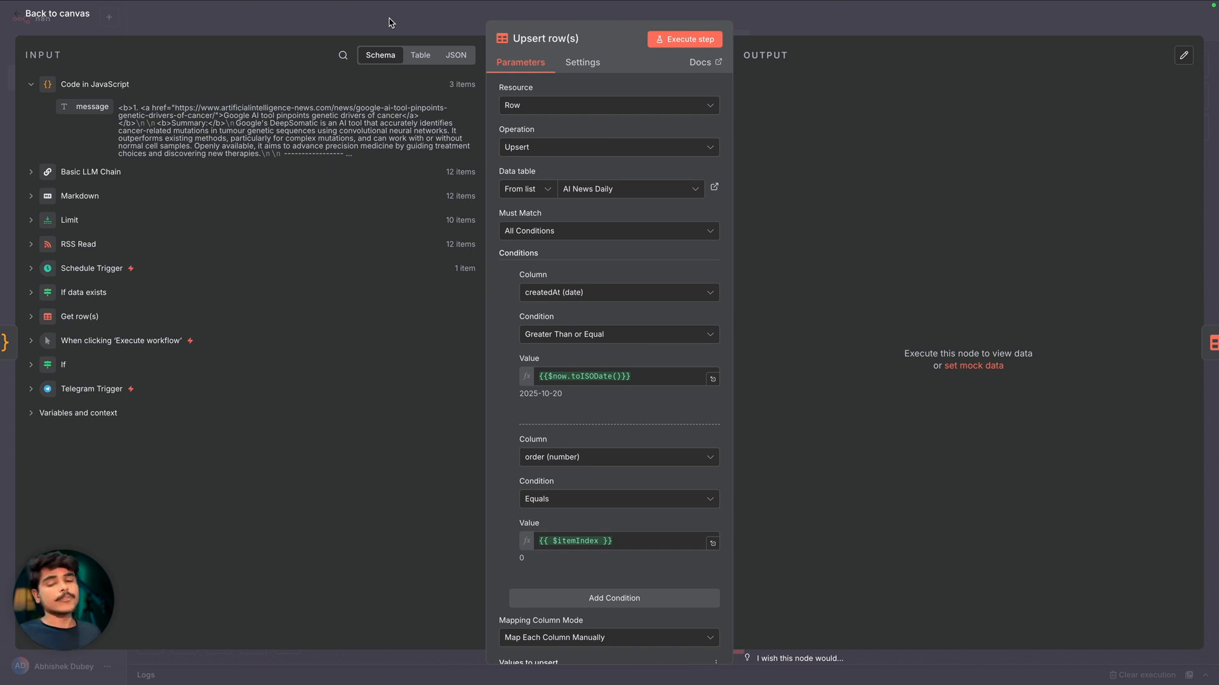
{"action": "left_click", "coordinate": [390, 22]}
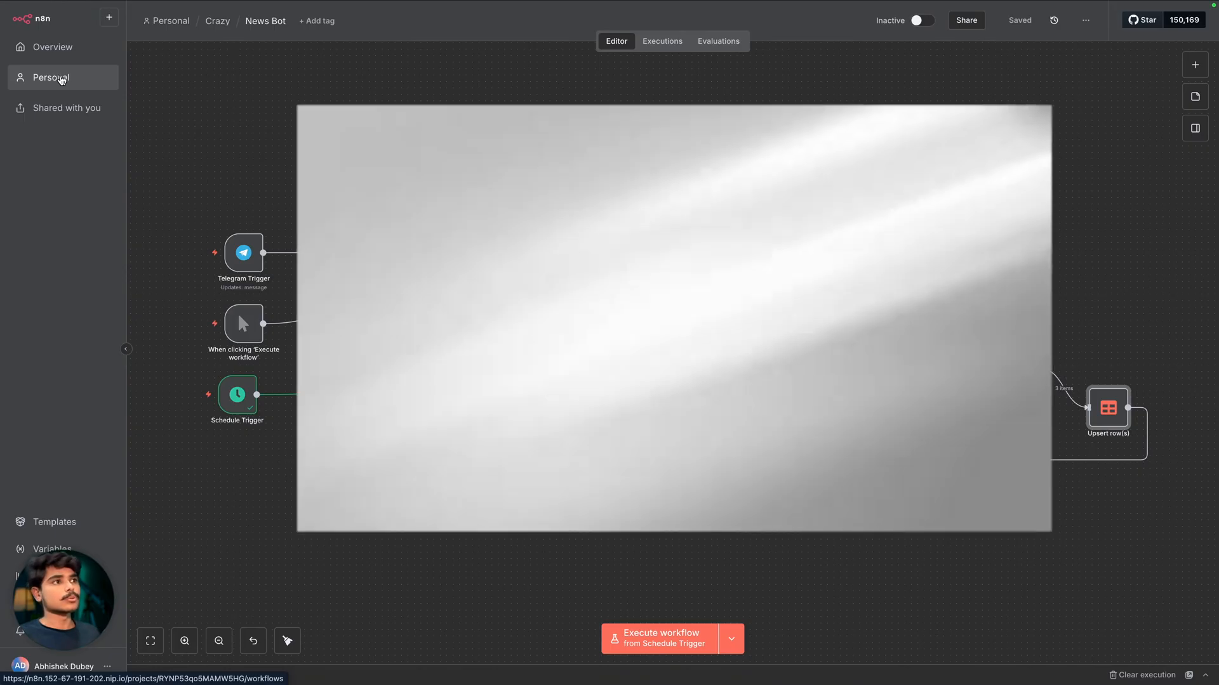
{"action": "left_click", "coordinate": [61, 80]}
{"action": "left_click", "coordinate": [530, 69]}
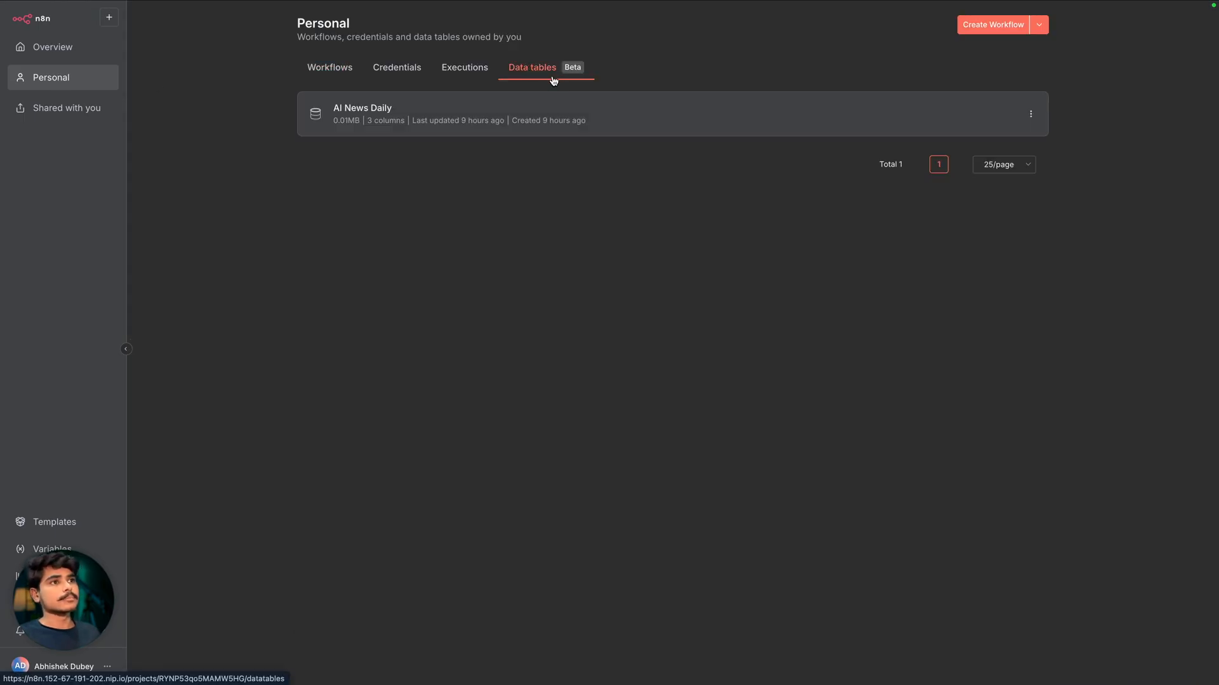
{"action": "left_click", "coordinate": [1038, 24]}
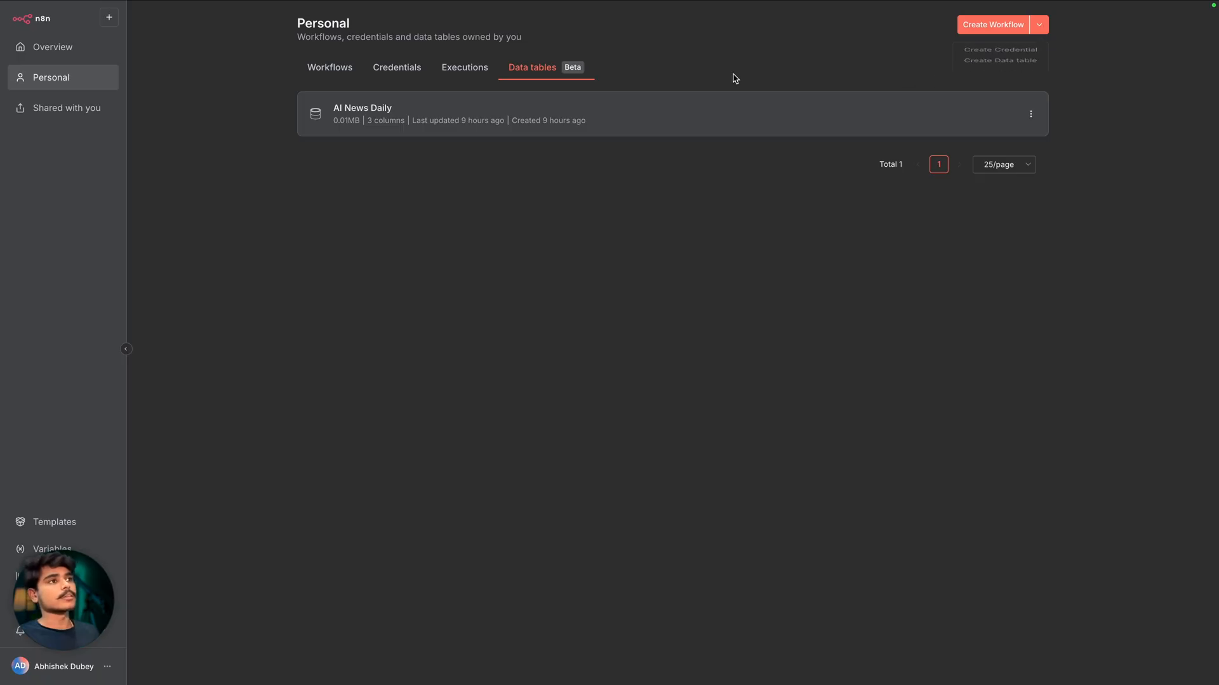
{"action": "left_click", "coordinate": [513, 118]}
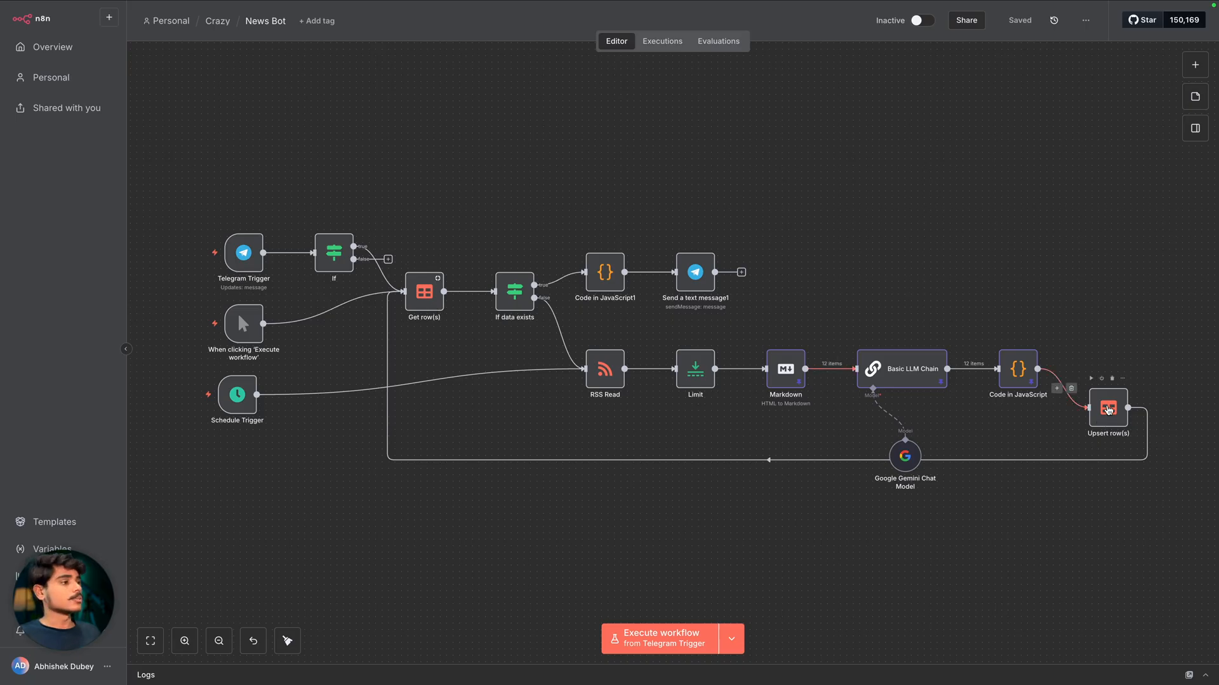
Review the Upsert row(s) node's createdAt and order matching conditions and its message mapping, and return to the canvas.
{"action": "double_click", "coordinate": [1108, 409]}
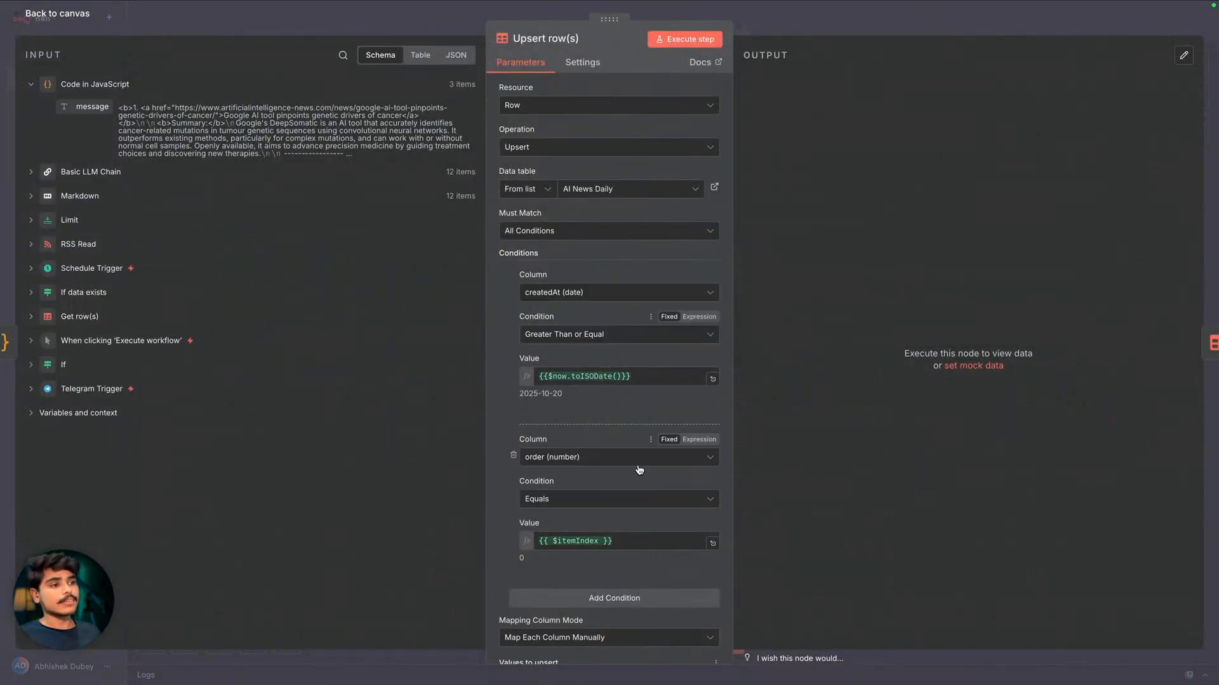
{"action": "scroll", "coordinate": [639, 470], "scroll_direction": "down", "scroll_amount": 2}
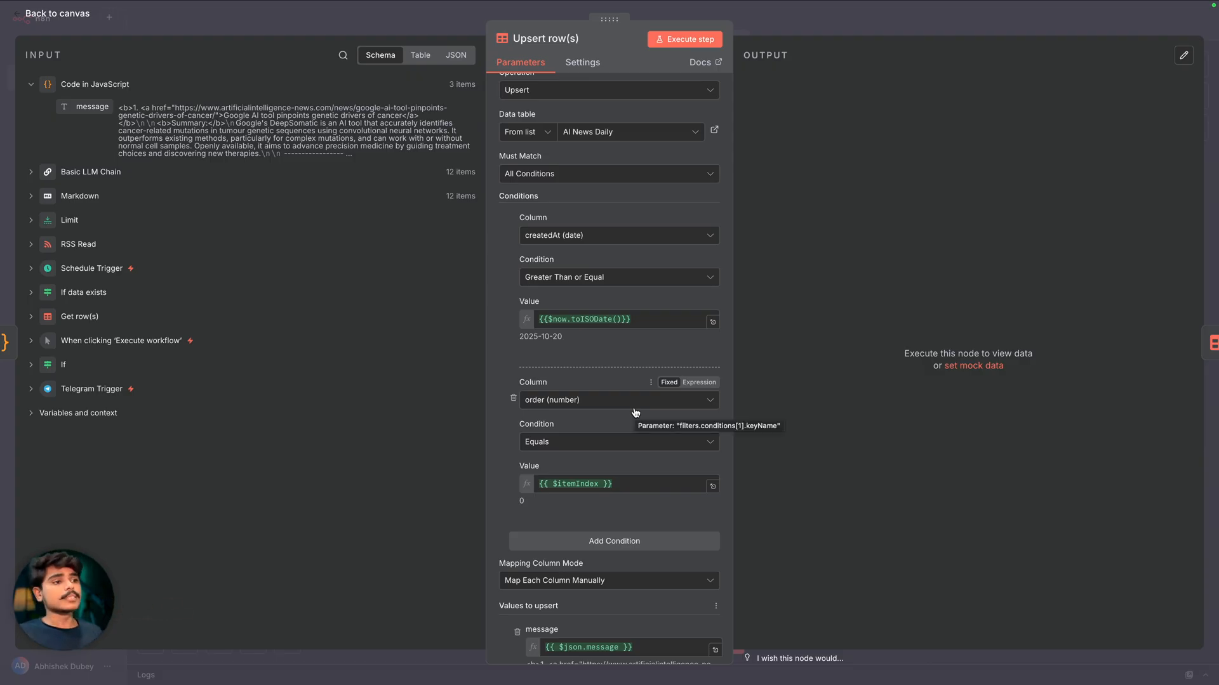
{"action": "left_click", "coordinate": [341, 23]}
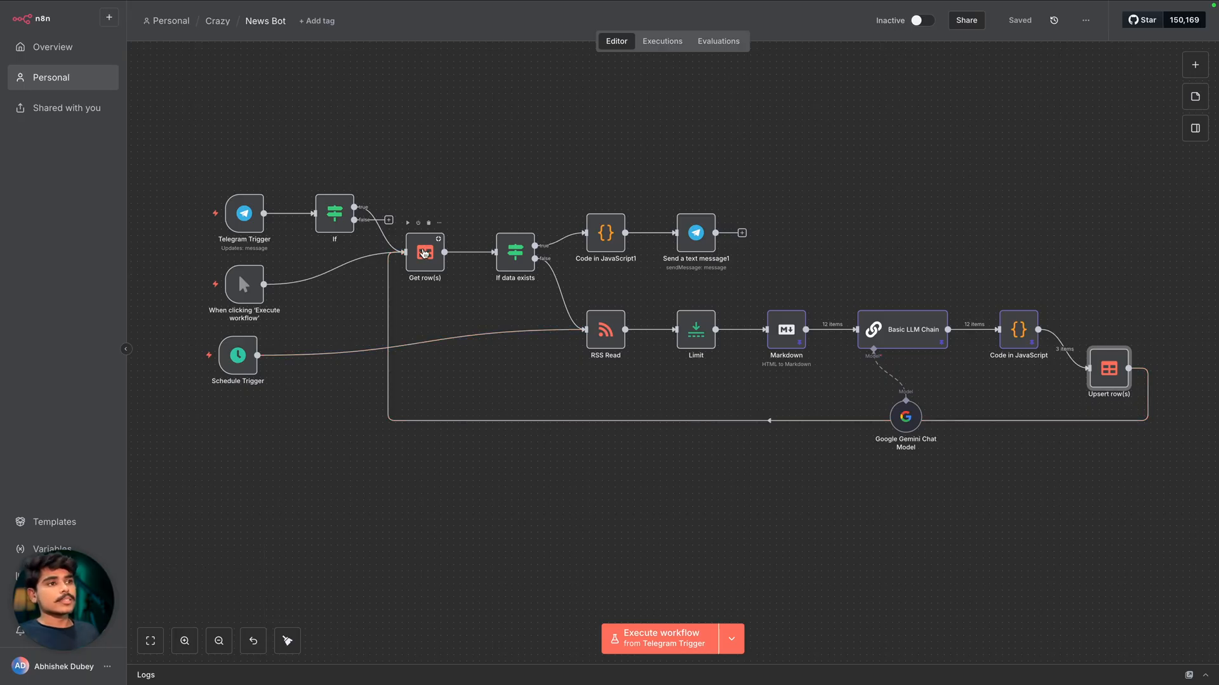
Examine the Get row(s) node's two createdAt date conditions, its All Conditions matching and the row limit.
{"action": "double_click", "coordinate": [424, 253]}
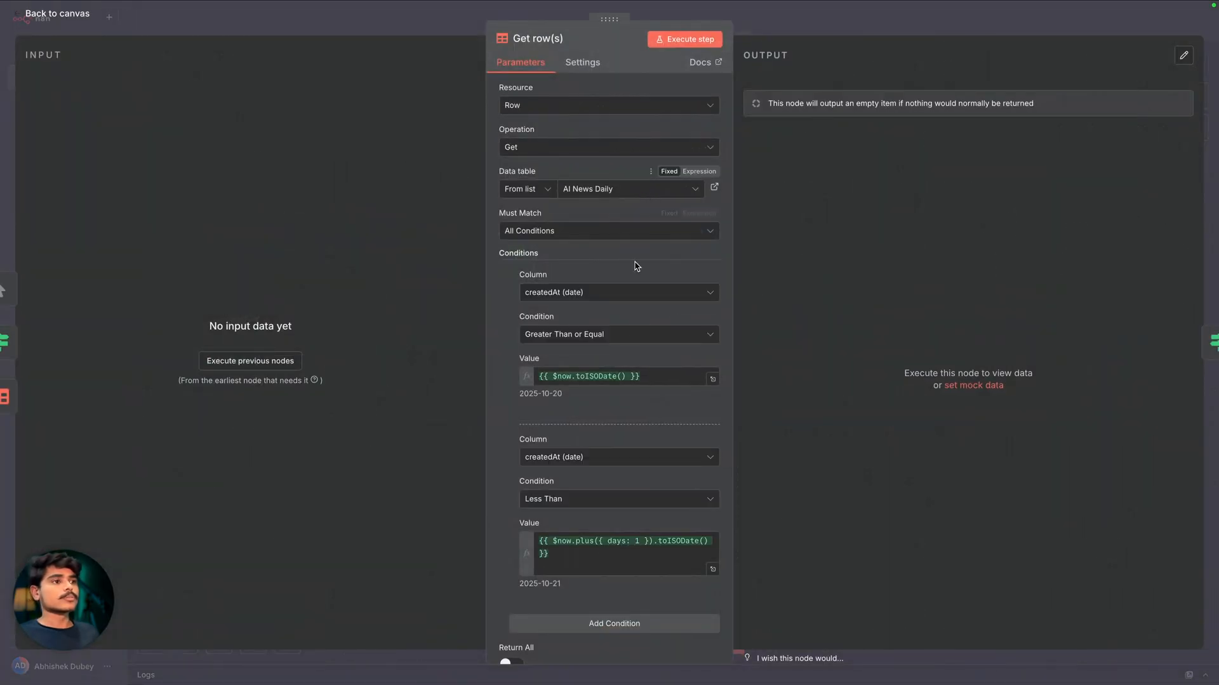
{"action": "scroll", "coordinate": [589, 266], "scroll_direction": "down", "scroll_amount": 2}
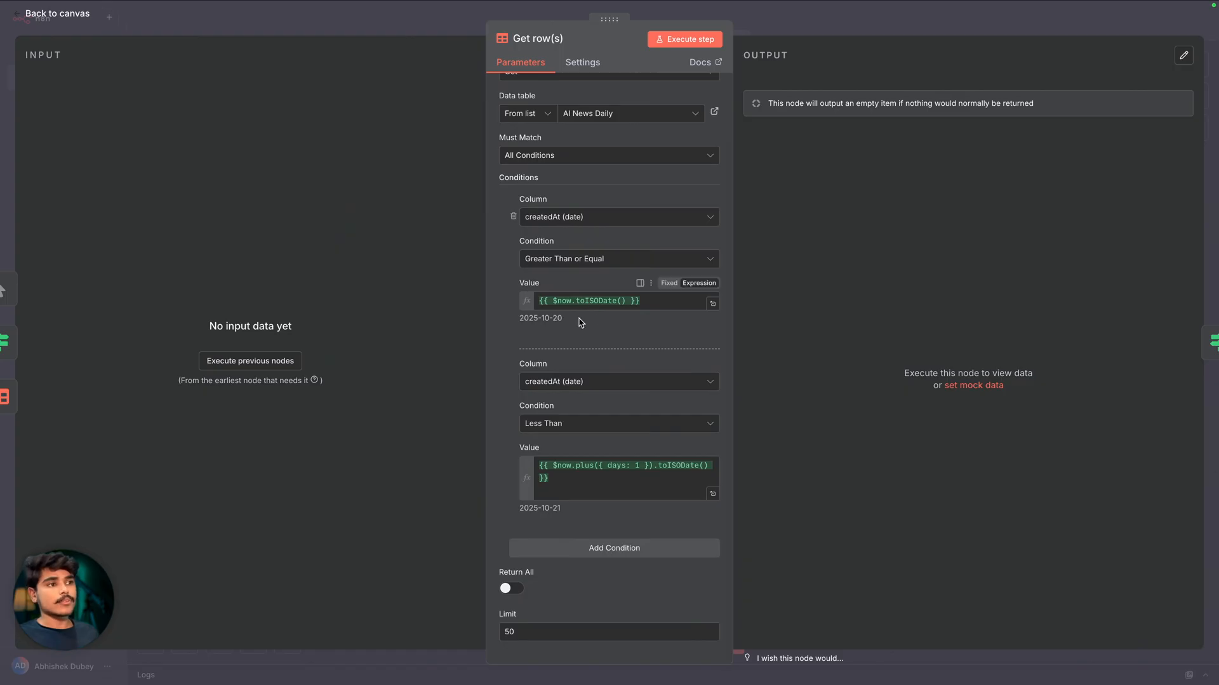
{"action": "left_click_drag", "start_coordinate": [563, 318], "coordinate": [517, 319]}
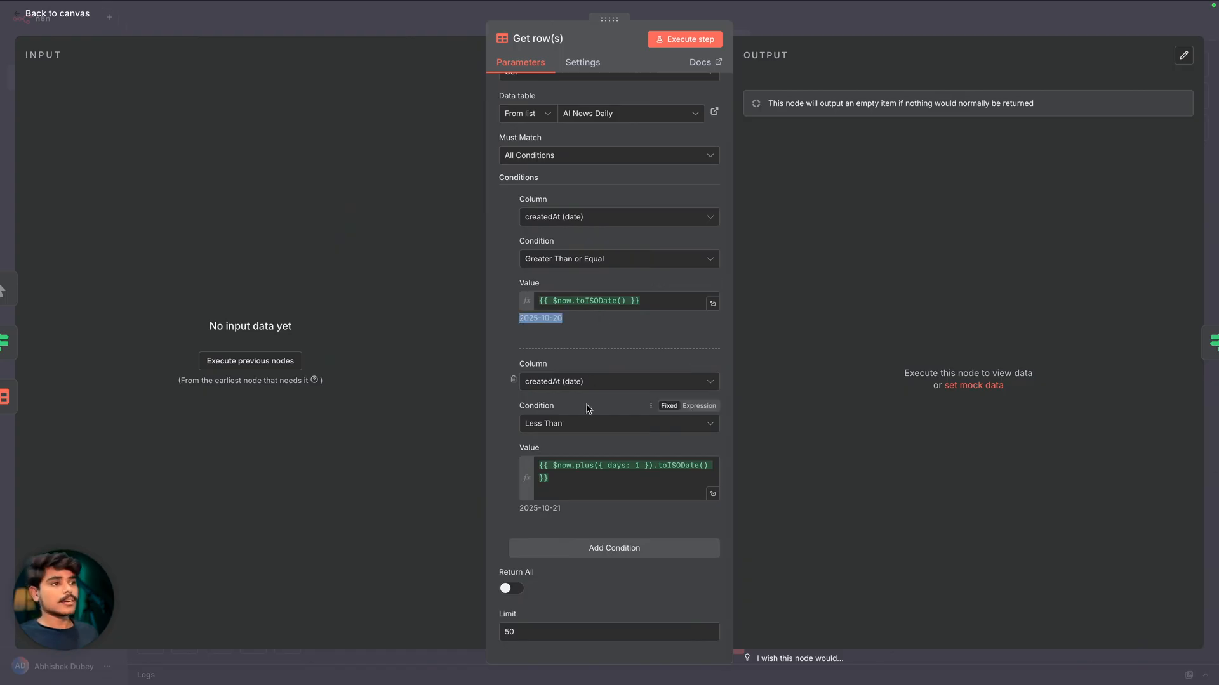
{"action": "scroll", "coordinate": [591, 432], "scroll_direction": "up", "scroll_amount": 2}
{"action": "scroll", "coordinate": [591, 455], "scroll_direction": "down", "scroll_amount": 2}
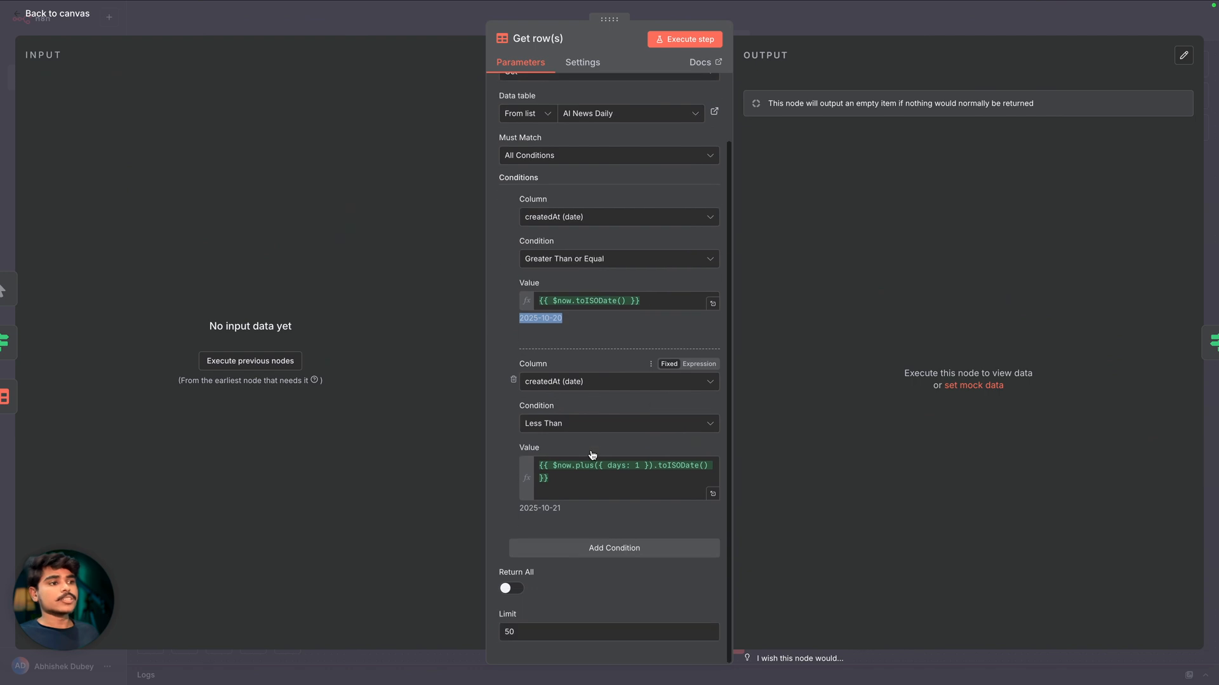
{"action": "left_click_drag", "start_coordinate": [564, 508], "coordinate": [514, 511]}
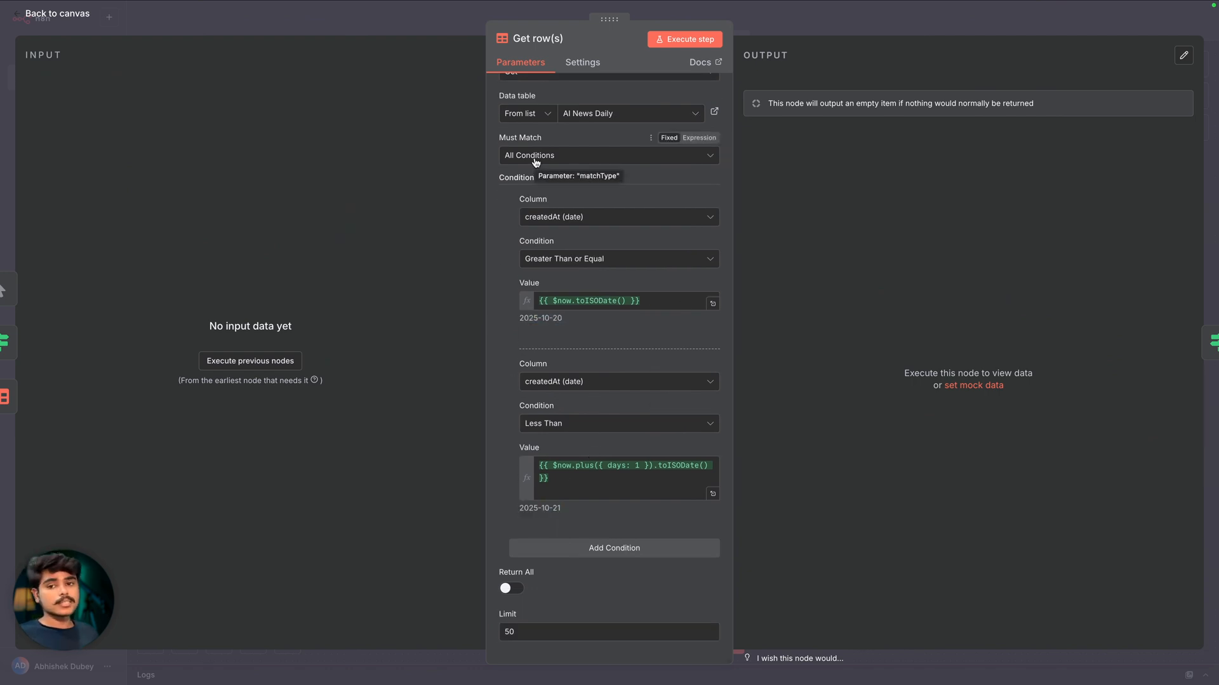
{"action": "mouse_move", "coordinate": [544, 179]}
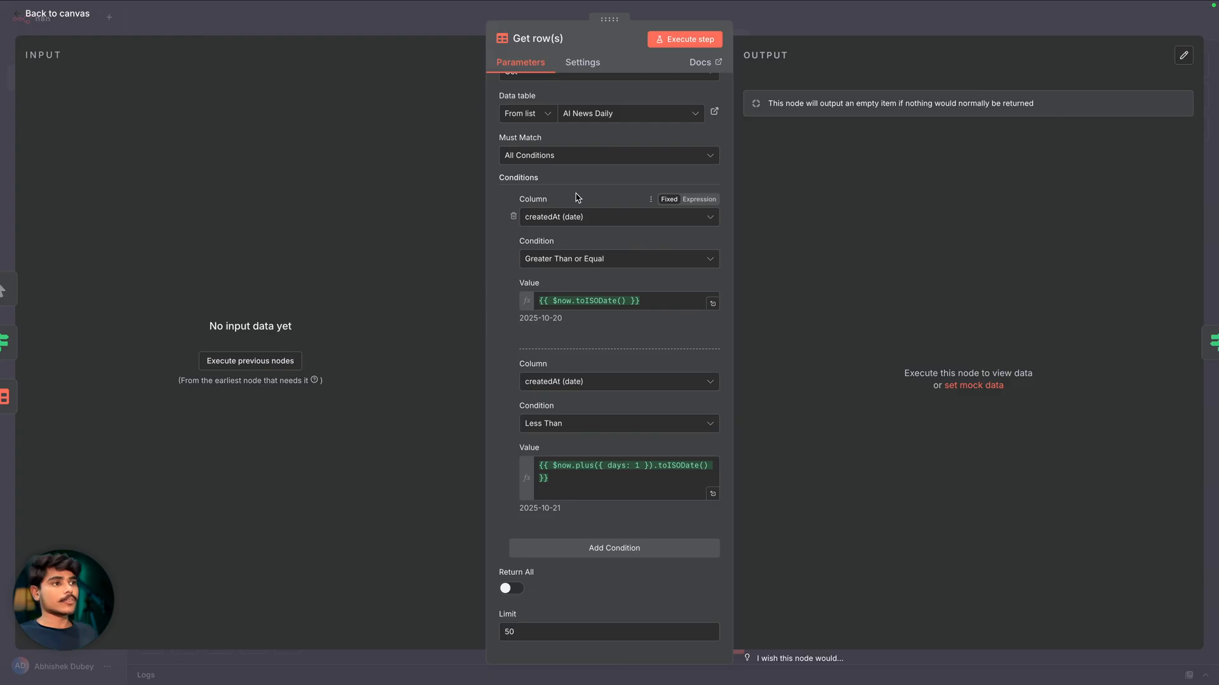
{"action": "left_click", "coordinate": [778, 33]}
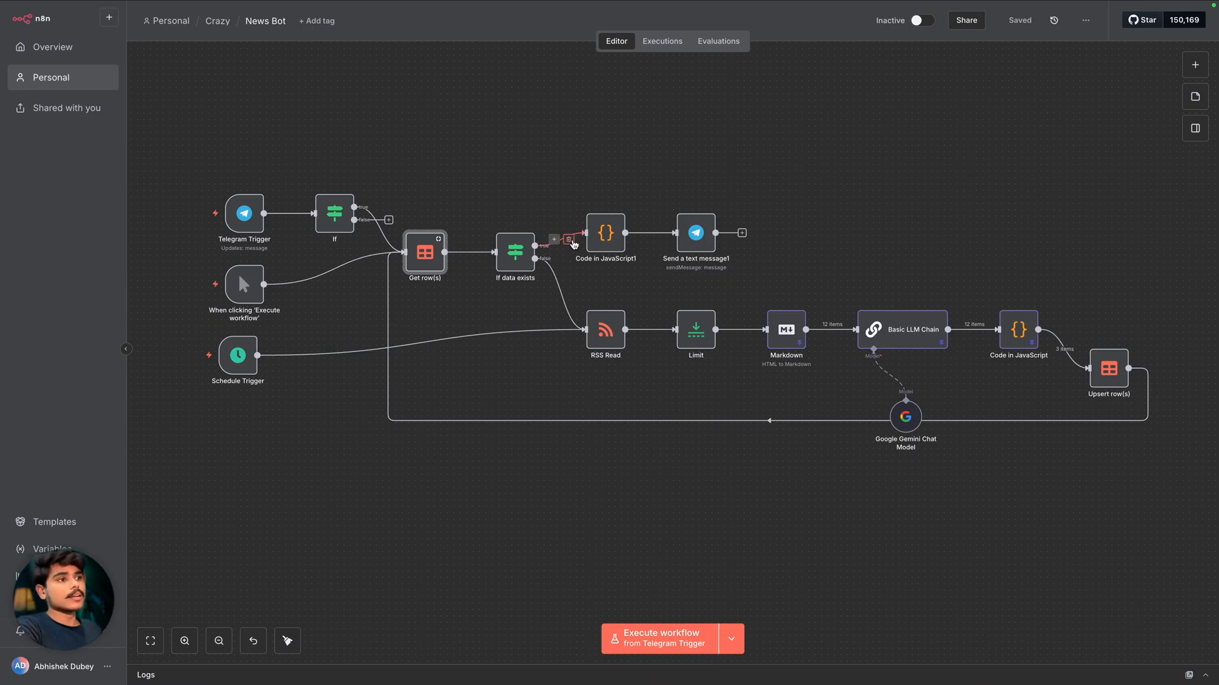
Look over the Code in JavaScript1 node and the Send a text message1 node's chat ID, text and parse mode.
{"action": "double_click", "coordinate": [602, 235]}
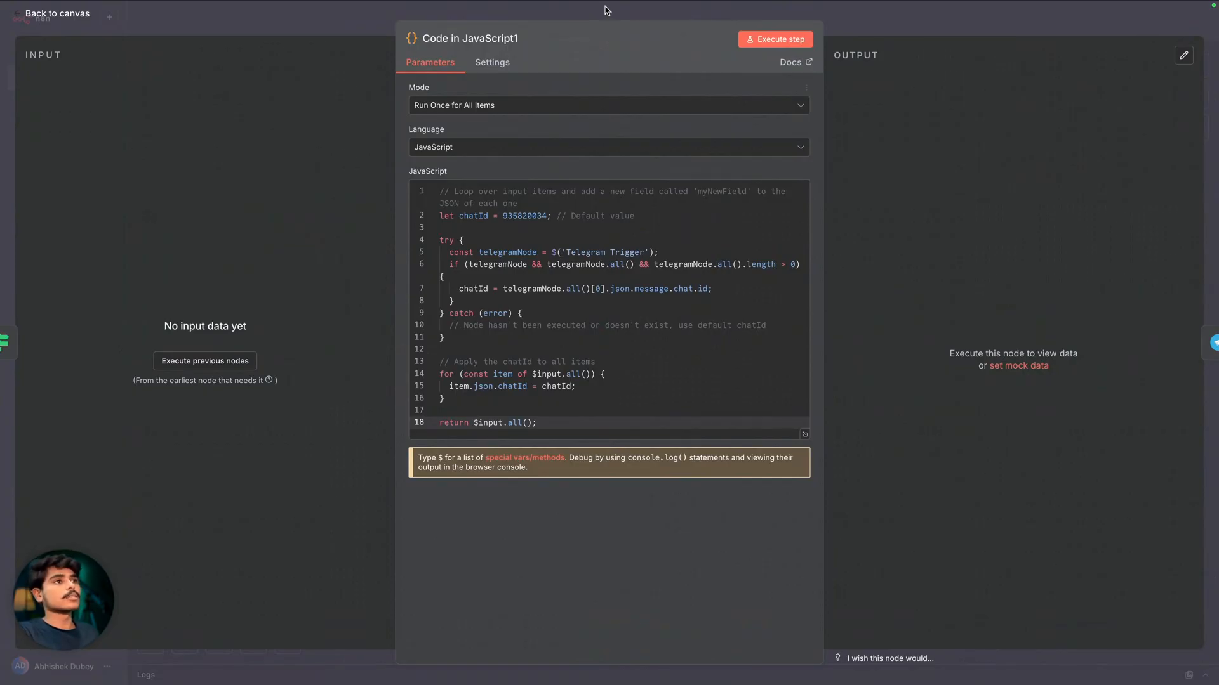
{"action": "key", "text": "Escape"}
{"action": "double_click", "coordinate": [689, 230]}
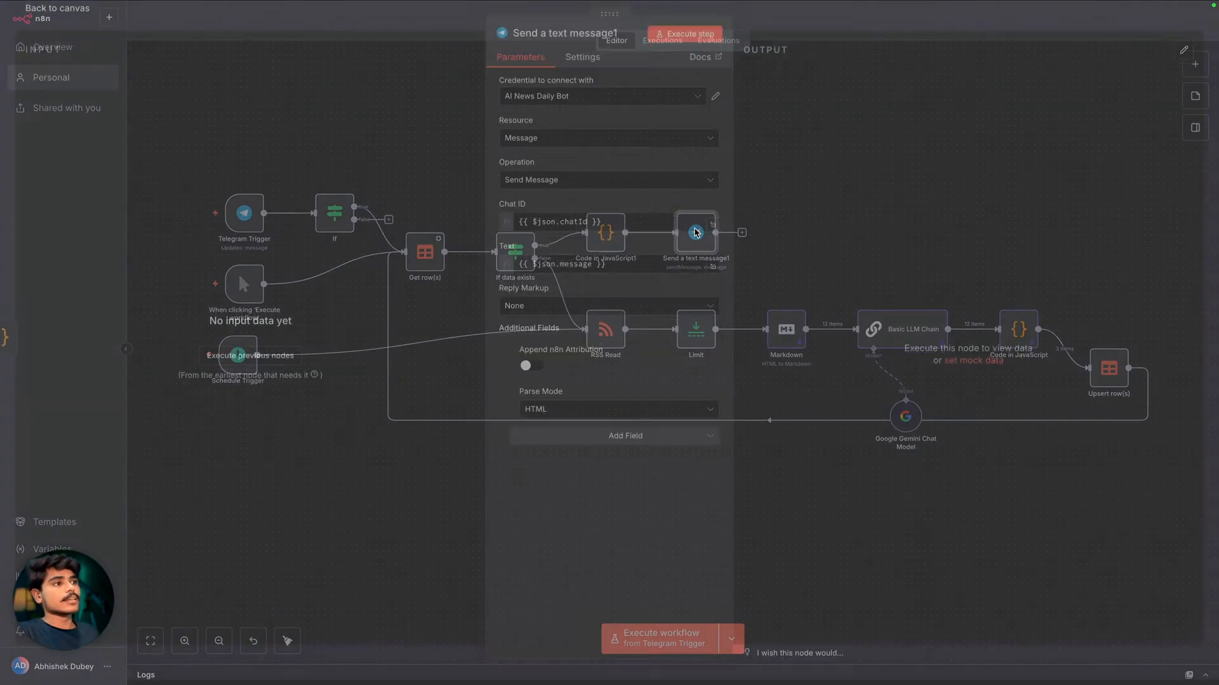
{"action": "left_click", "coordinate": [464, 31]}
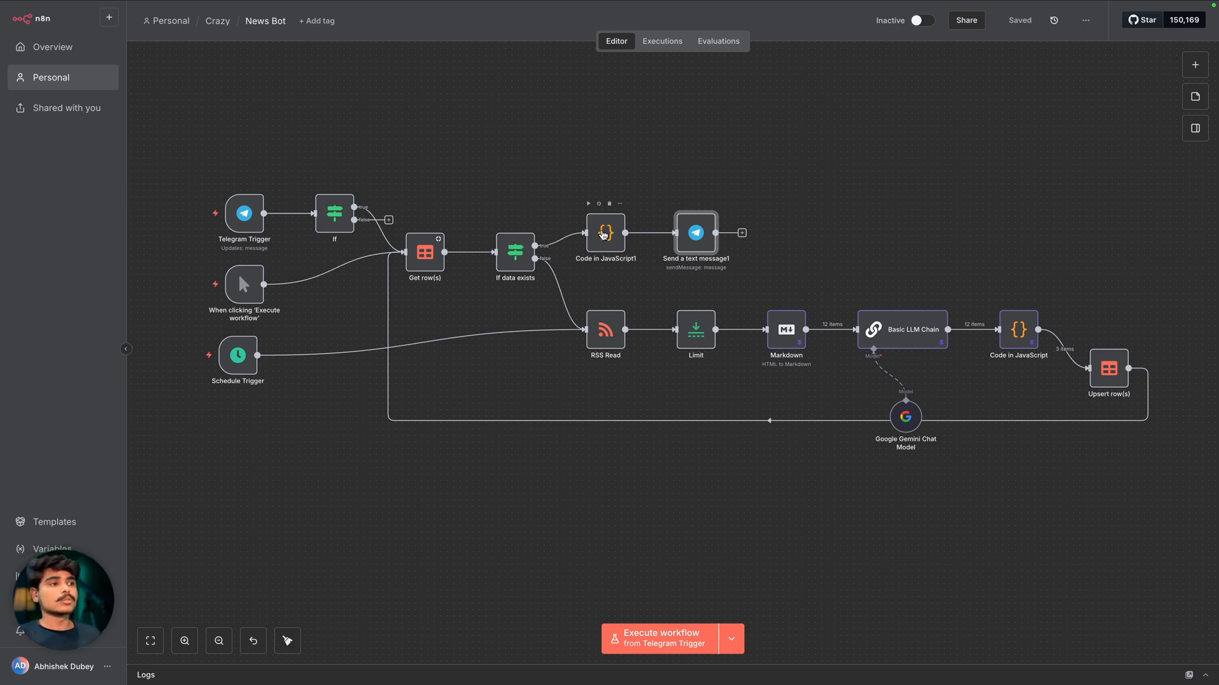
Examine how the Code in JavaScript1 code sets the default chatId and replaces it with the Telegram Trigger's chat ID.
{"action": "double_click", "coordinate": [603, 235]}
{"action": "left_click_drag", "start_coordinate": [634, 215], "coordinate": [452, 215]}
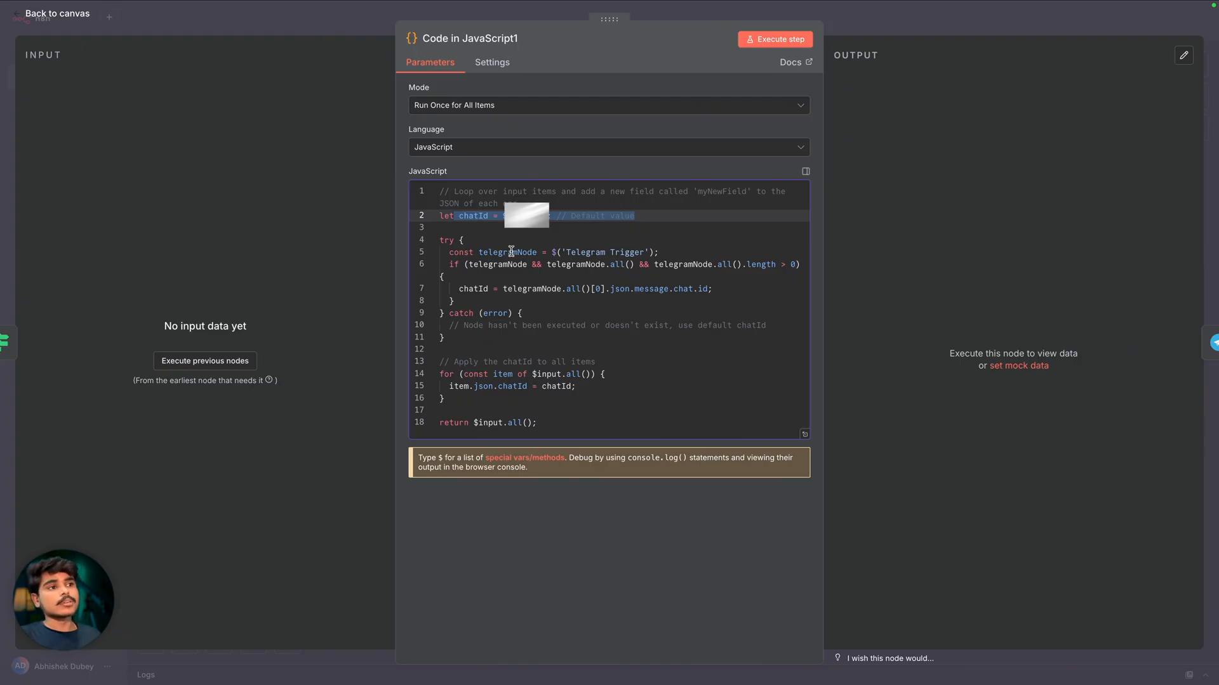
{"action": "double_click", "coordinate": [463, 290]}
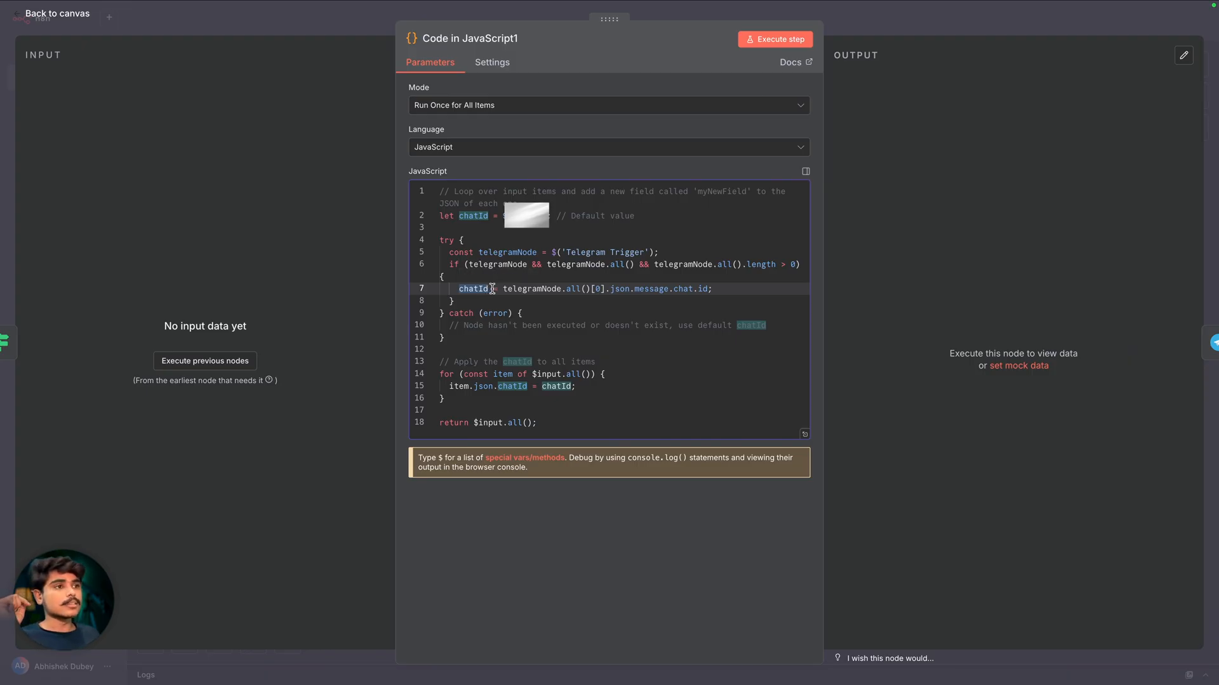
{"action": "left_click", "coordinate": [301, 26]}
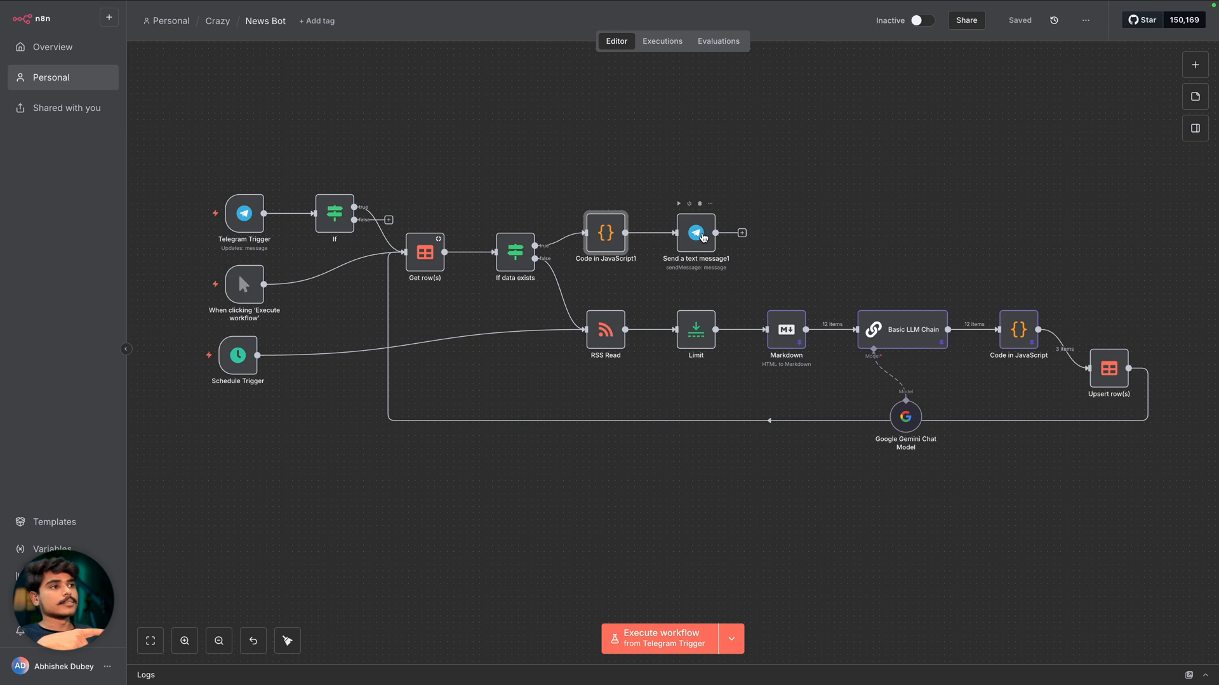
Check the Telegram Trigger node's message trigger and the connected If node's condition comparing the message text with /get_feed.
{"action": "mouse_move", "coordinate": [281, 299]}
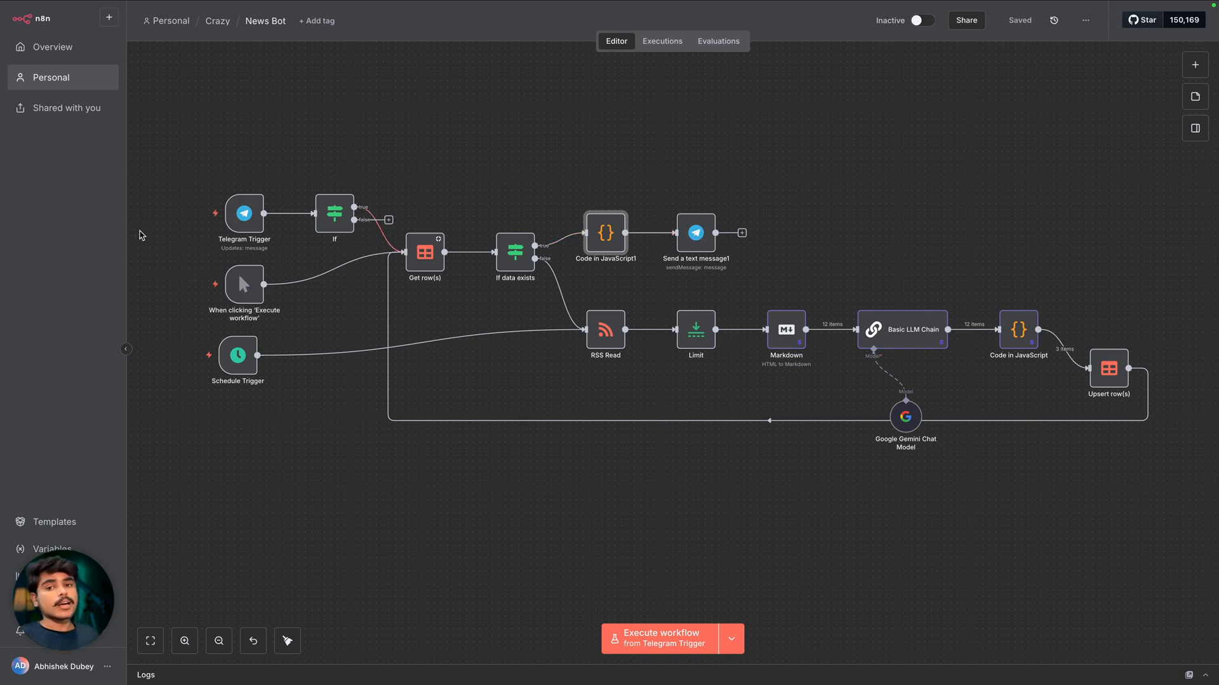
{"action": "mouse_move", "coordinate": [247, 209]}
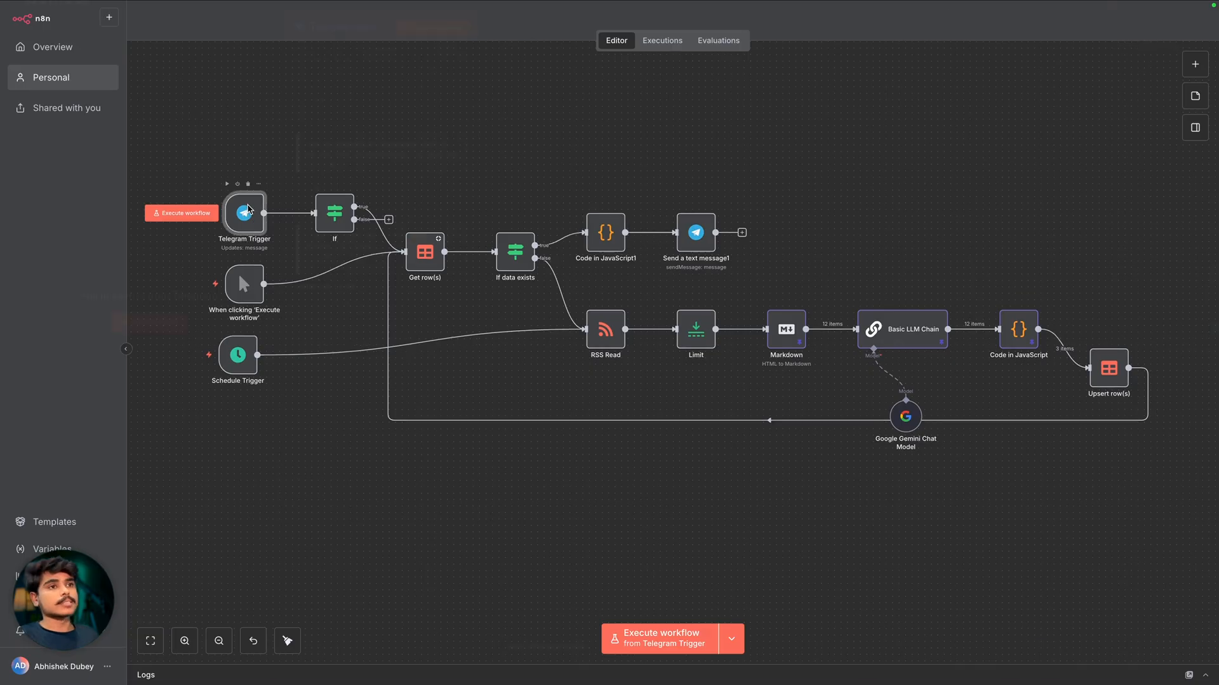
{"action": "double_click", "coordinate": [247, 209]}
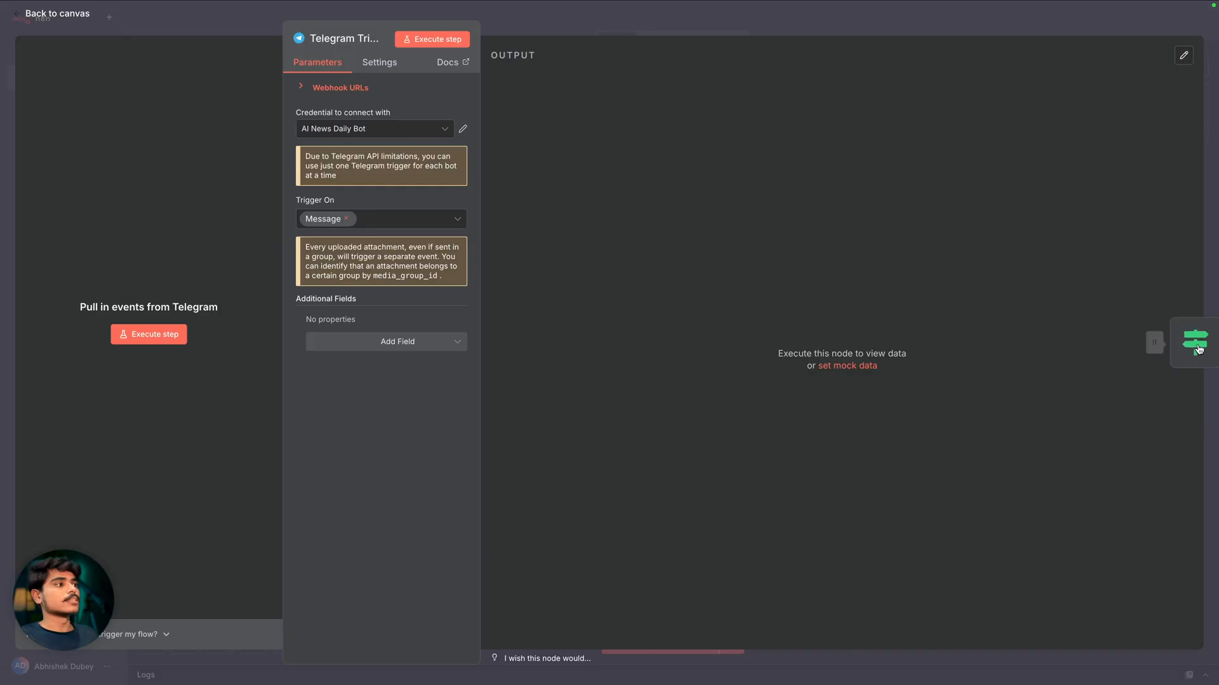
{"action": "left_click", "coordinate": [819, 31]}
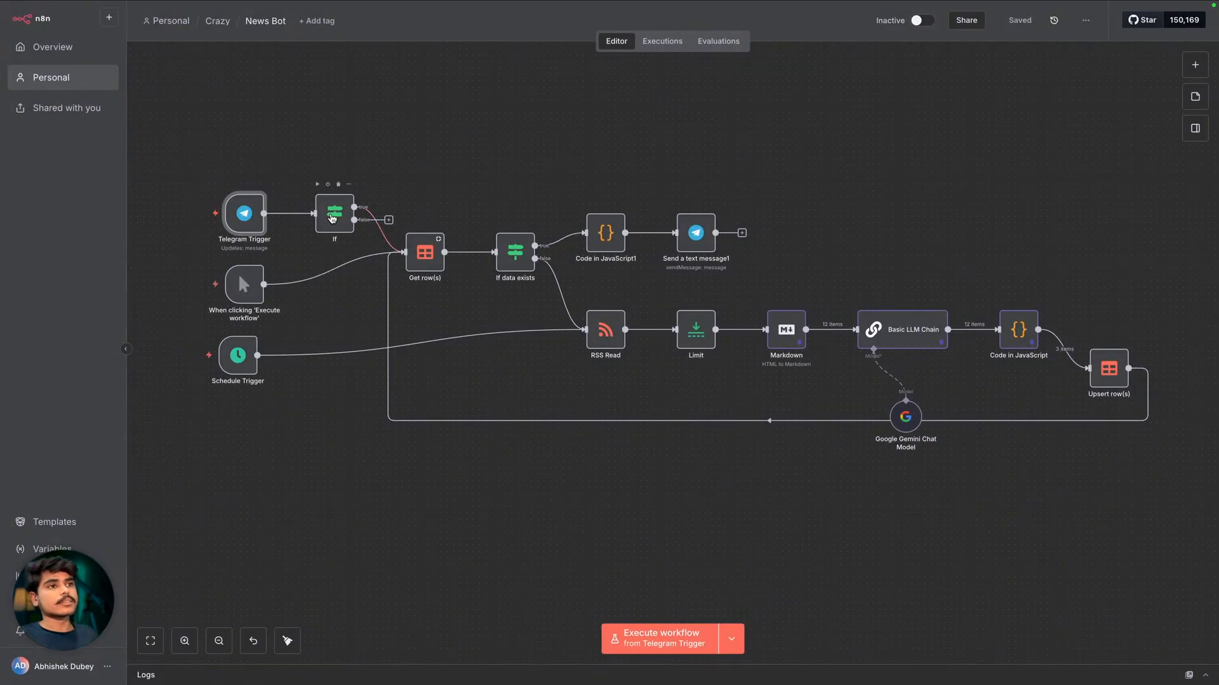
{"action": "double_click", "coordinate": [331, 218]}
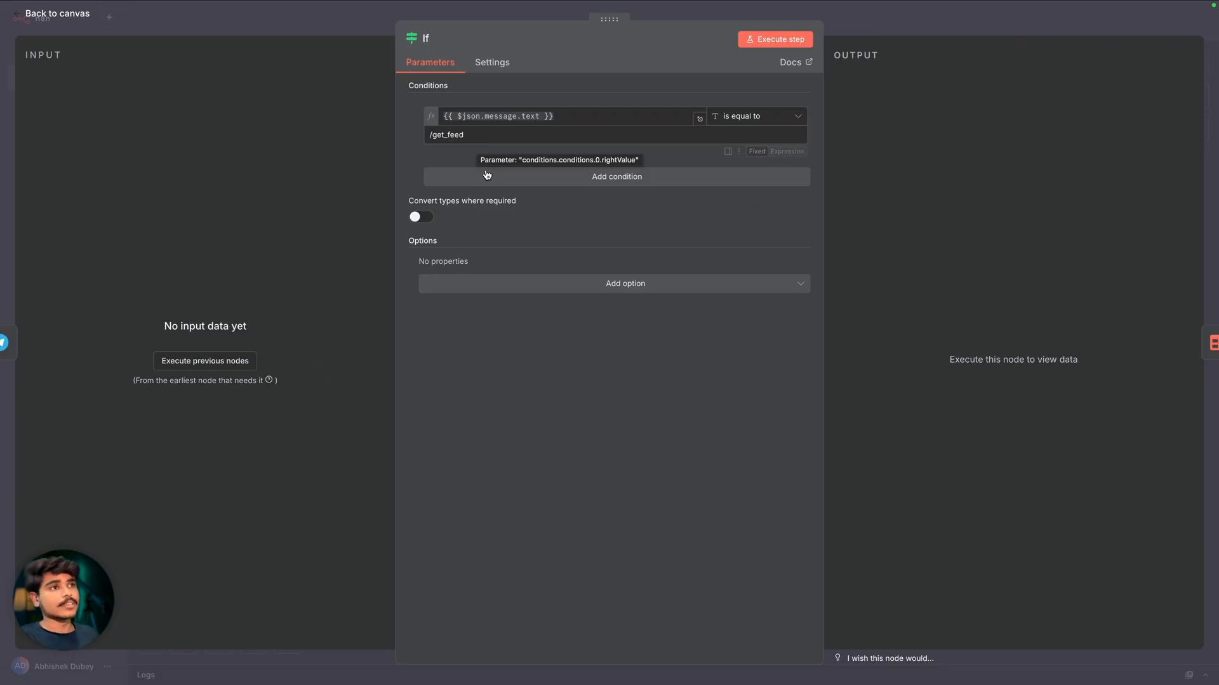
Trace the If node's true branch into the Get row(s) node and check its AI News Daily table lookup and createdAt conditions.
{"action": "key", "text": "Escape"}
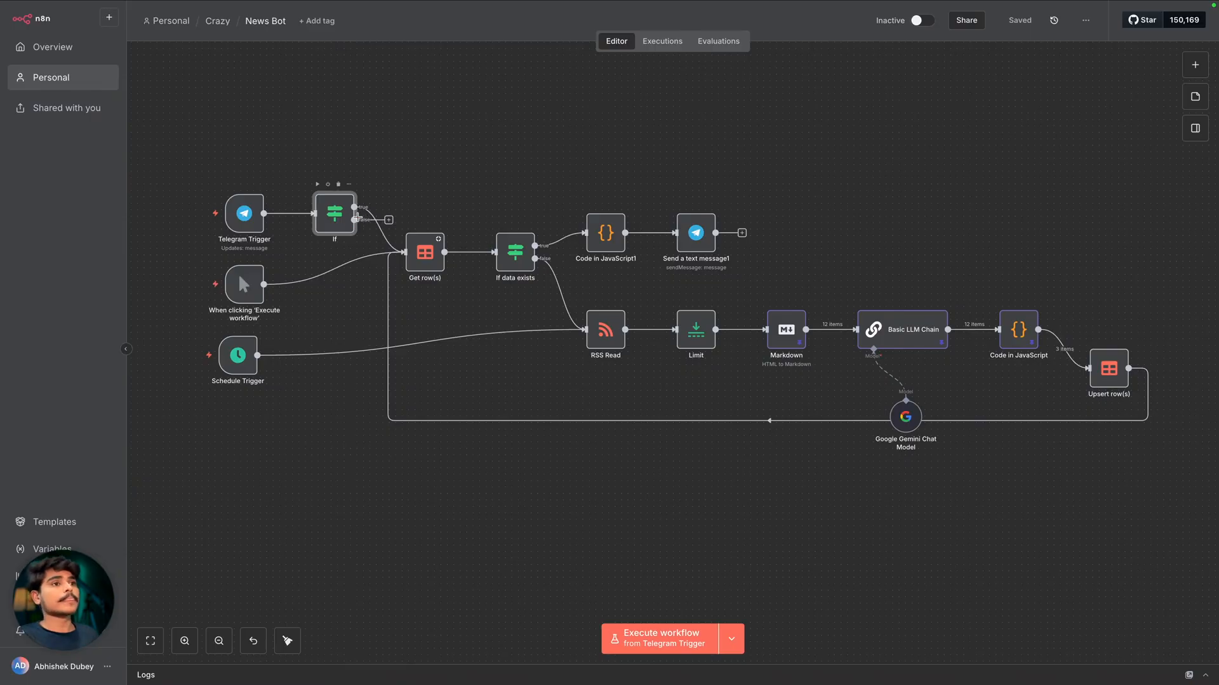
{"action": "mouse_move", "coordinate": [363, 217]}
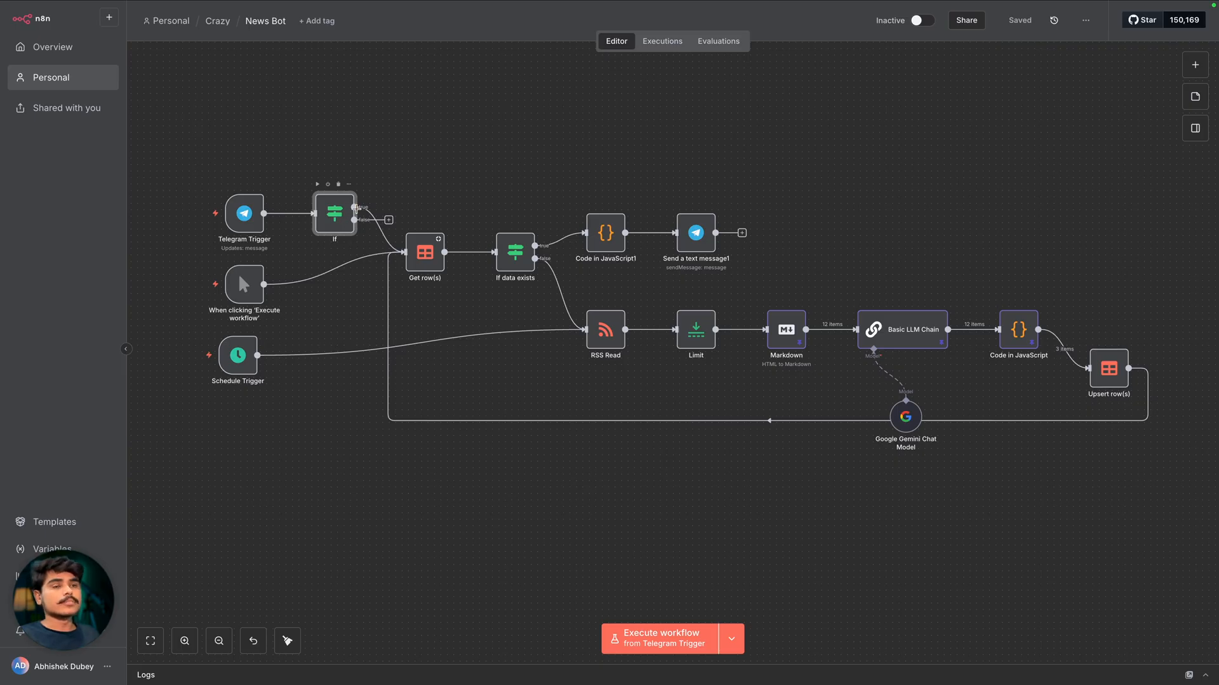
{"action": "double_click", "coordinate": [426, 254]}
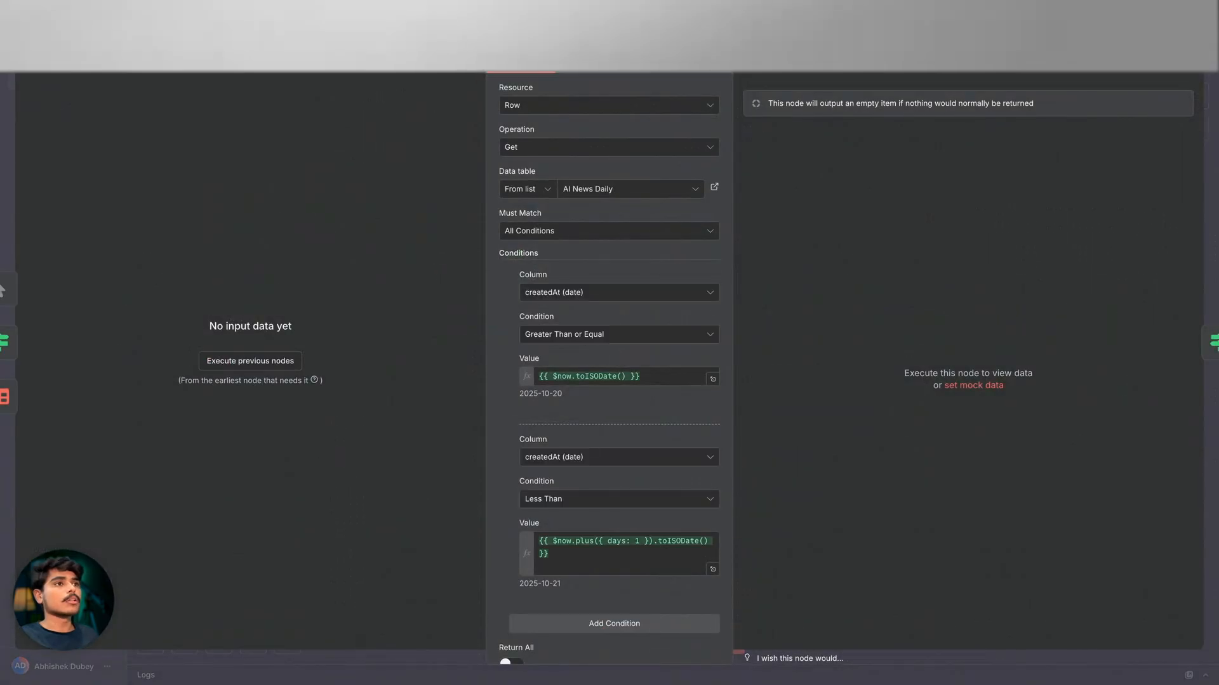
{"action": "key", "text": "Escape"}
{"action": "mouse_move", "coordinate": [526, 264]}
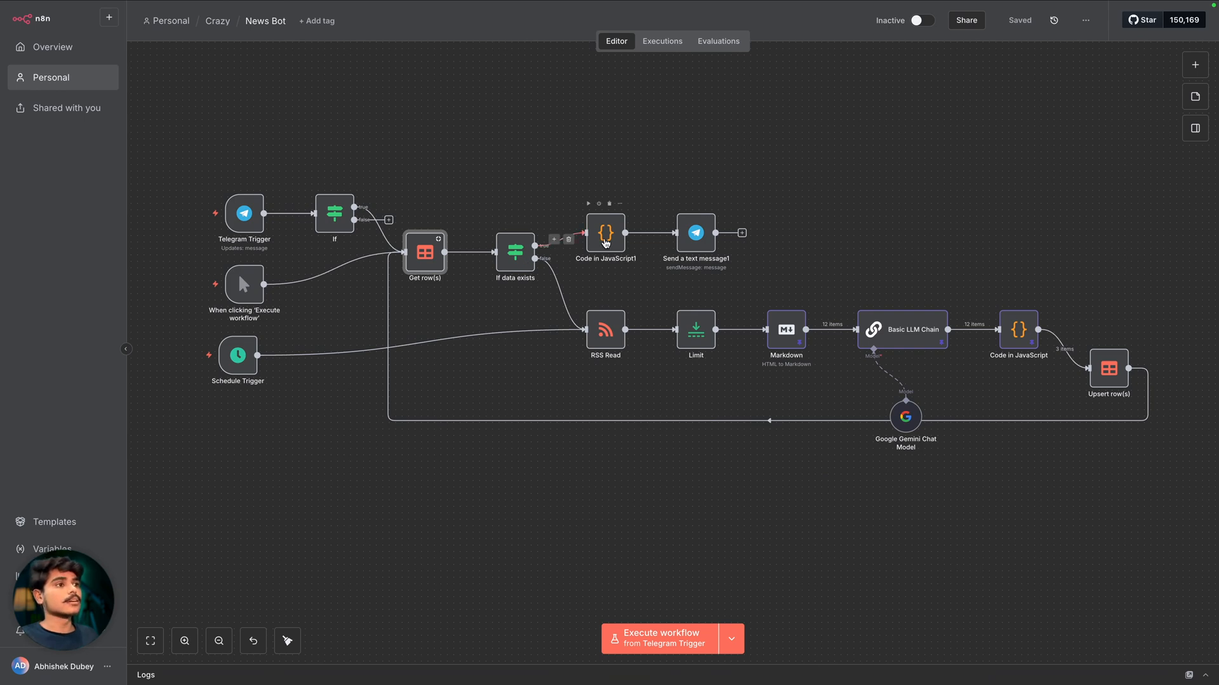
Check the Send a text message1 node's Chat ID expression, and highlight the If data exists node on the workflow canvas.
{"action": "double_click", "coordinate": [695, 233]}
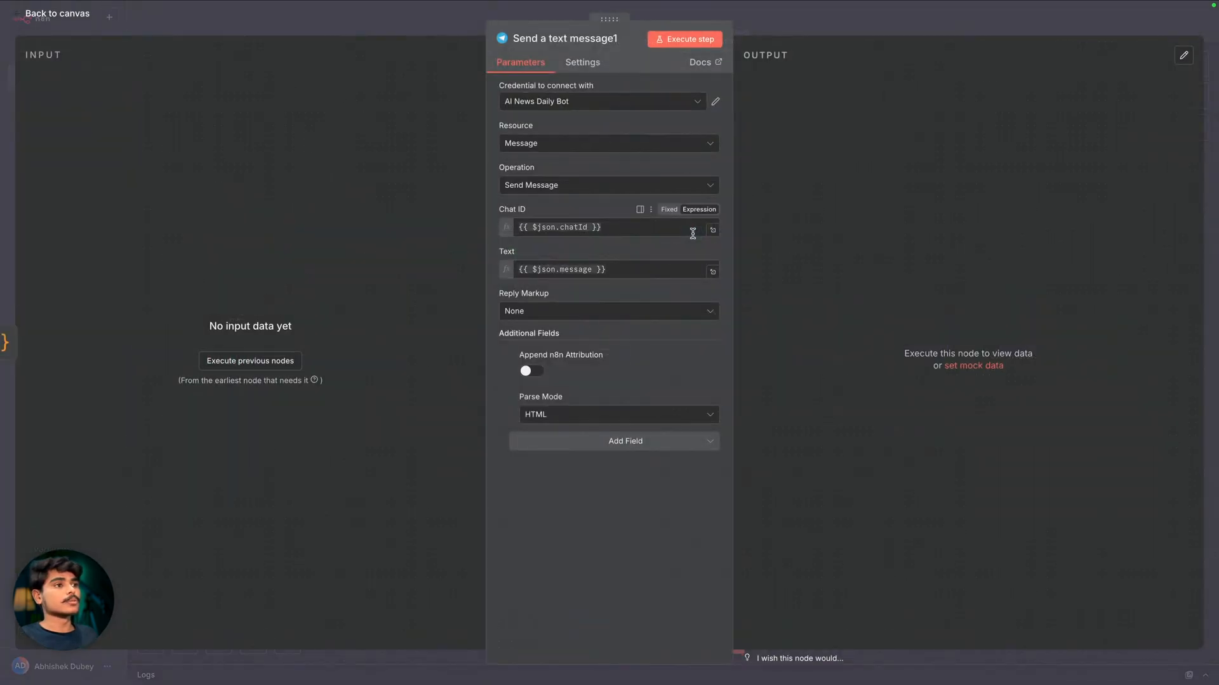
{"action": "left_click", "coordinate": [692, 228]}
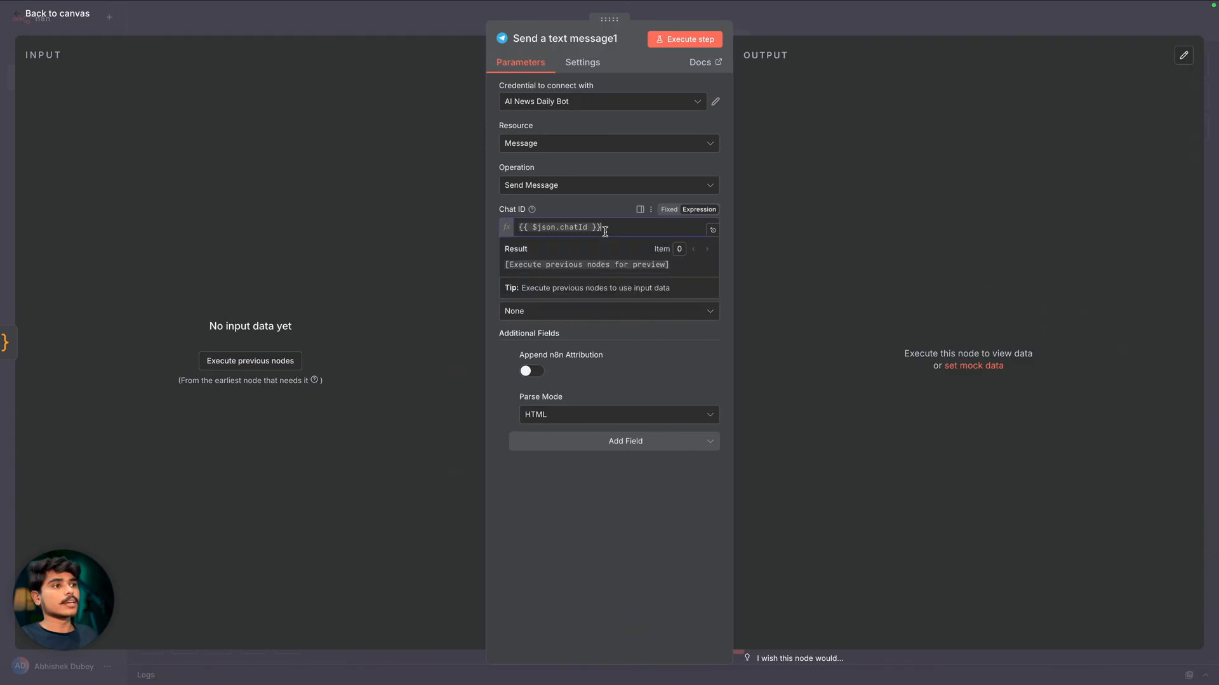
{"action": "left_click", "coordinate": [411, 30]}
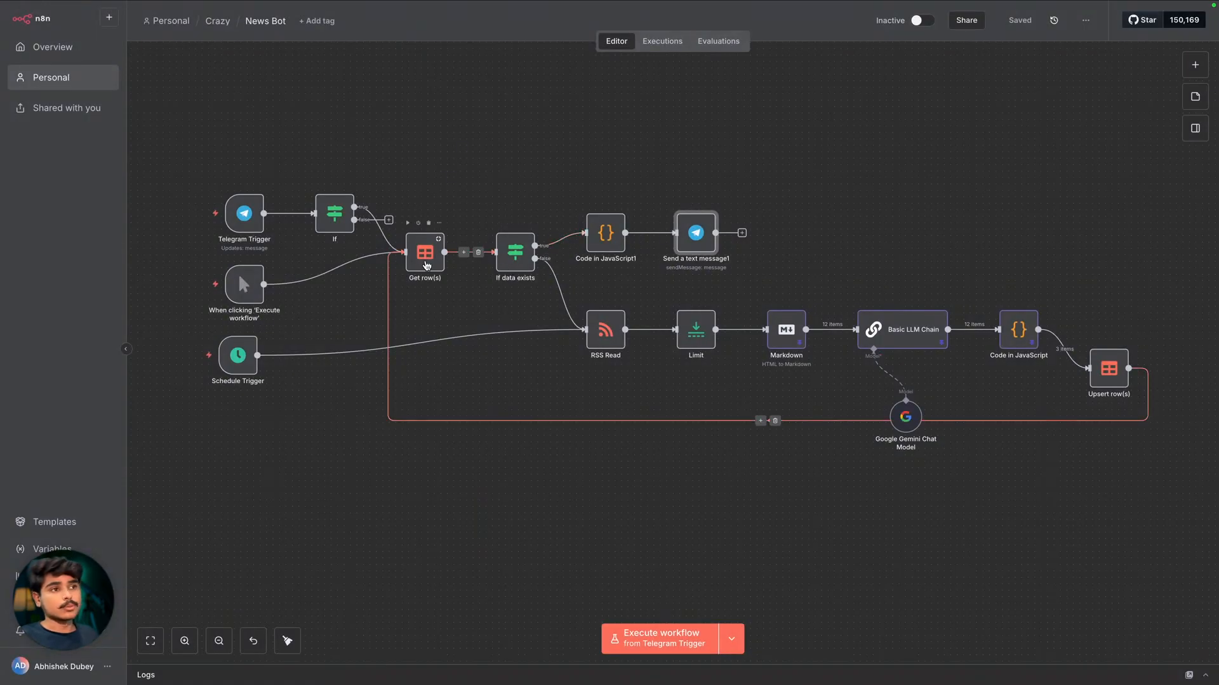
{"action": "scroll", "coordinate": [489, 263], "scroll_direction": "down", "scroll_amount": 1}
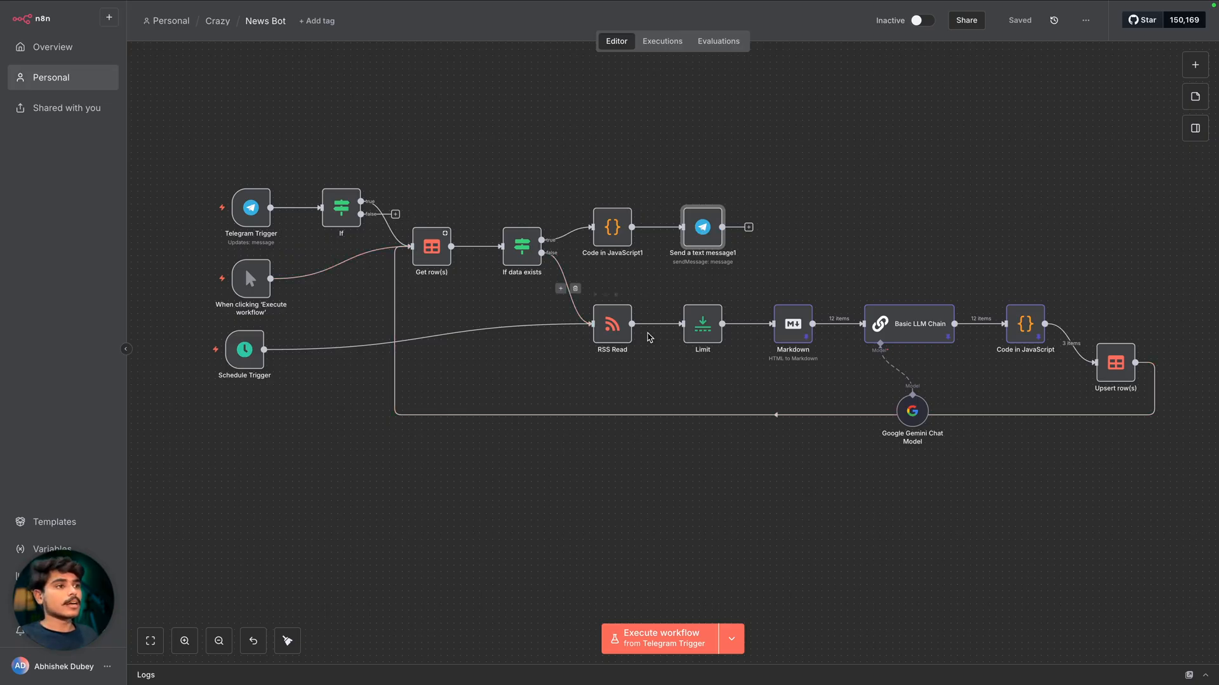
{"action": "left_click_drag", "start_coordinate": [496, 204], "coordinate": [576, 307]}
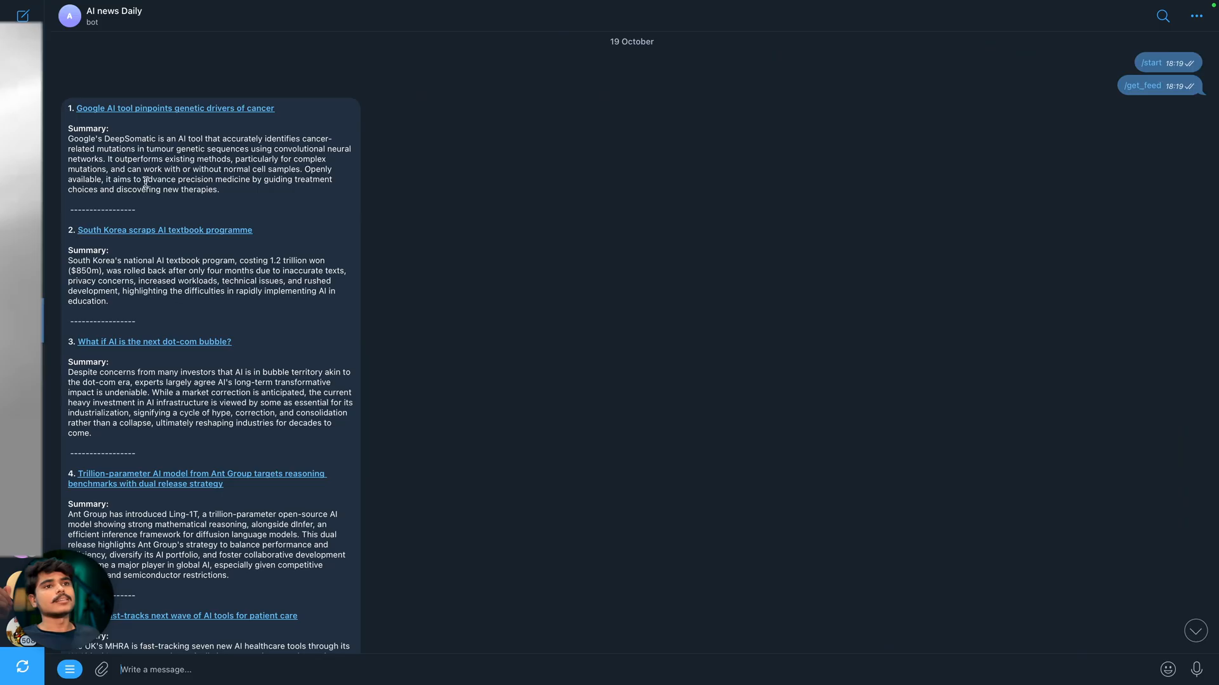
Review the news summaries in the AI news Daily Telegram chat and the bot's name on its info page, and return to the n8n workflow.
{"action": "scroll", "coordinate": [146, 182], "scroll_direction": "down", "scroll_amount": 12}
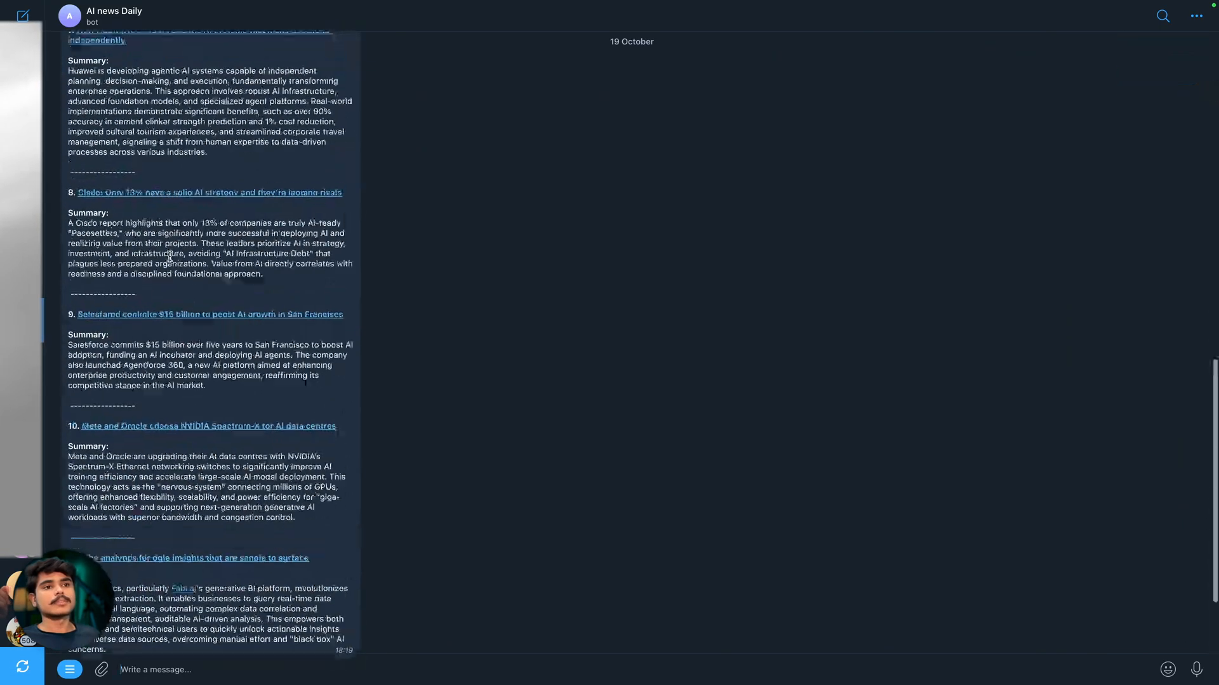
{"action": "scroll", "coordinate": [170, 255], "scroll_direction": "up", "scroll_amount": 10}
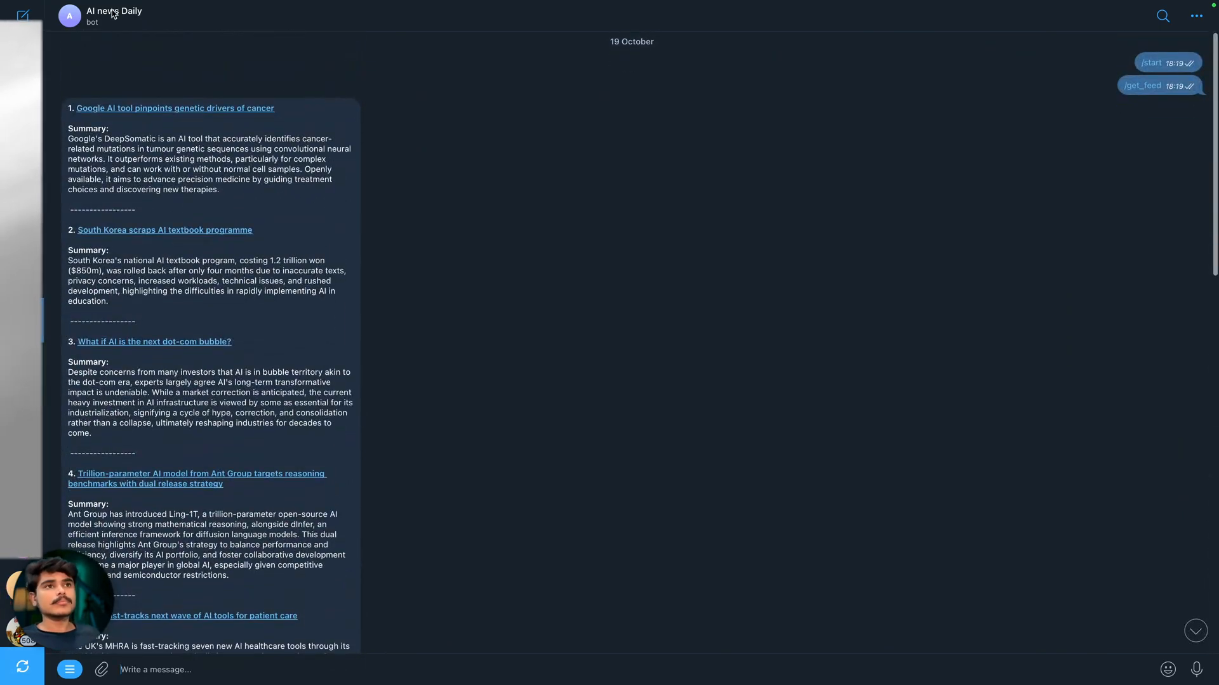
{"action": "left_click", "coordinate": [112, 14]}
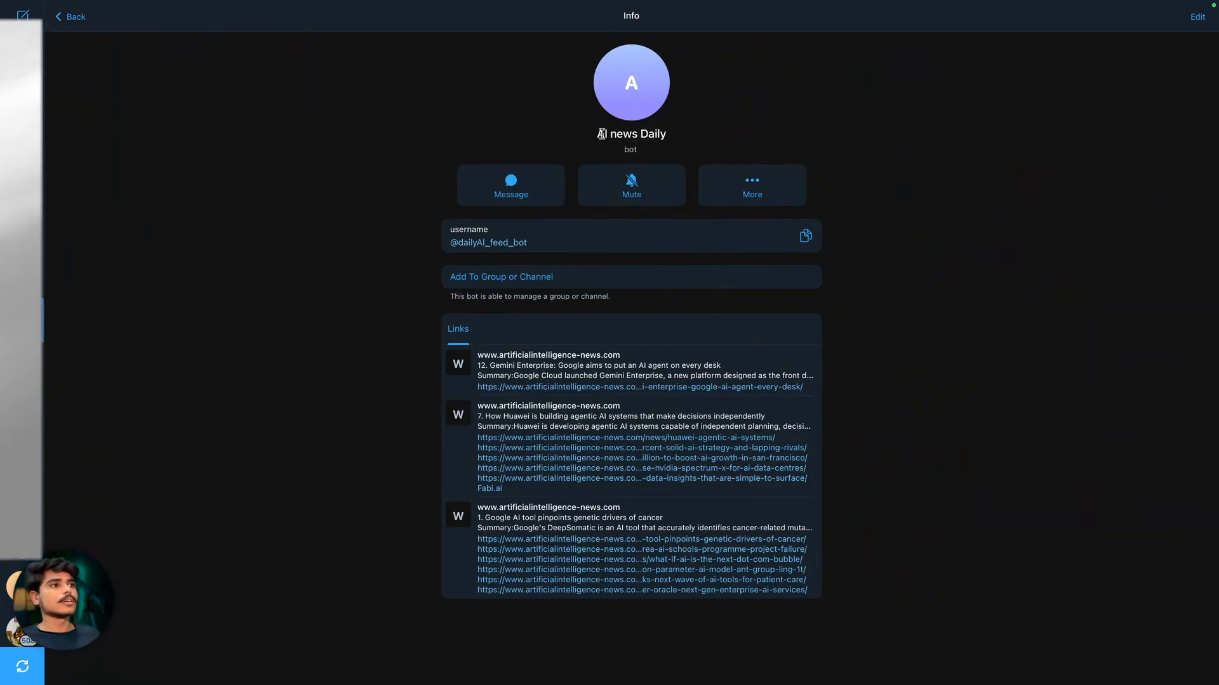
{"action": "left_click_drag", "start_coordinate": [603, 134], "coordinate": [709, 138]}
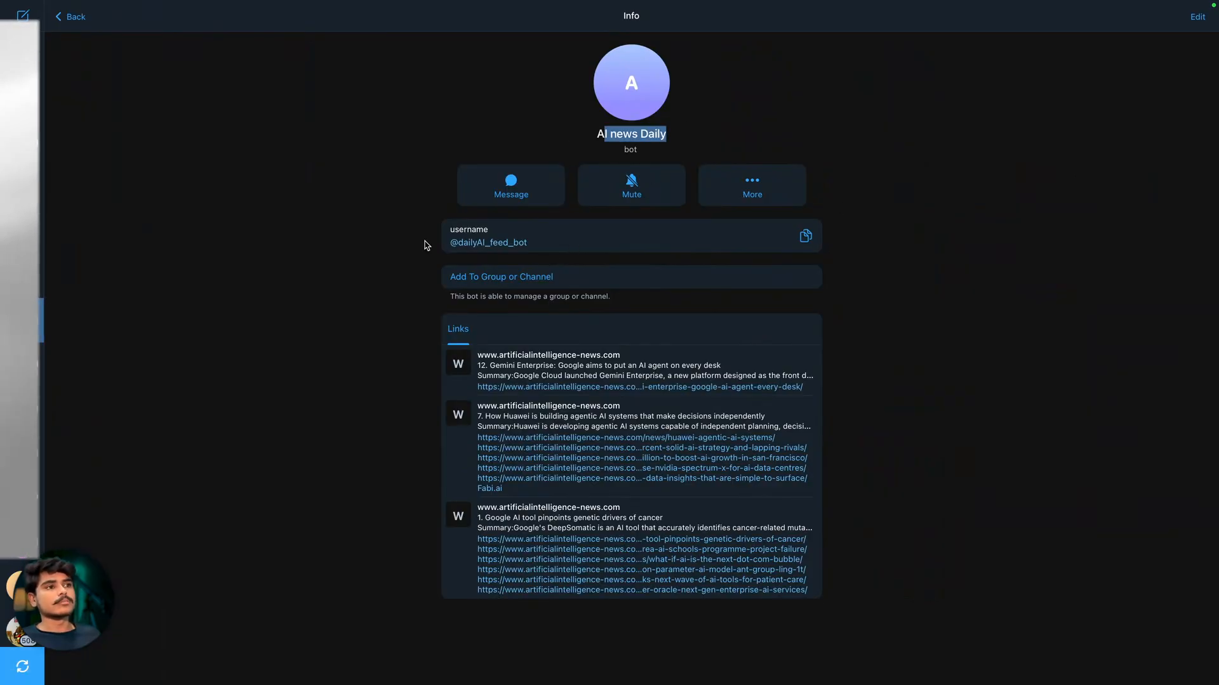
{"action": "key", "text": "ctrl+Right"}
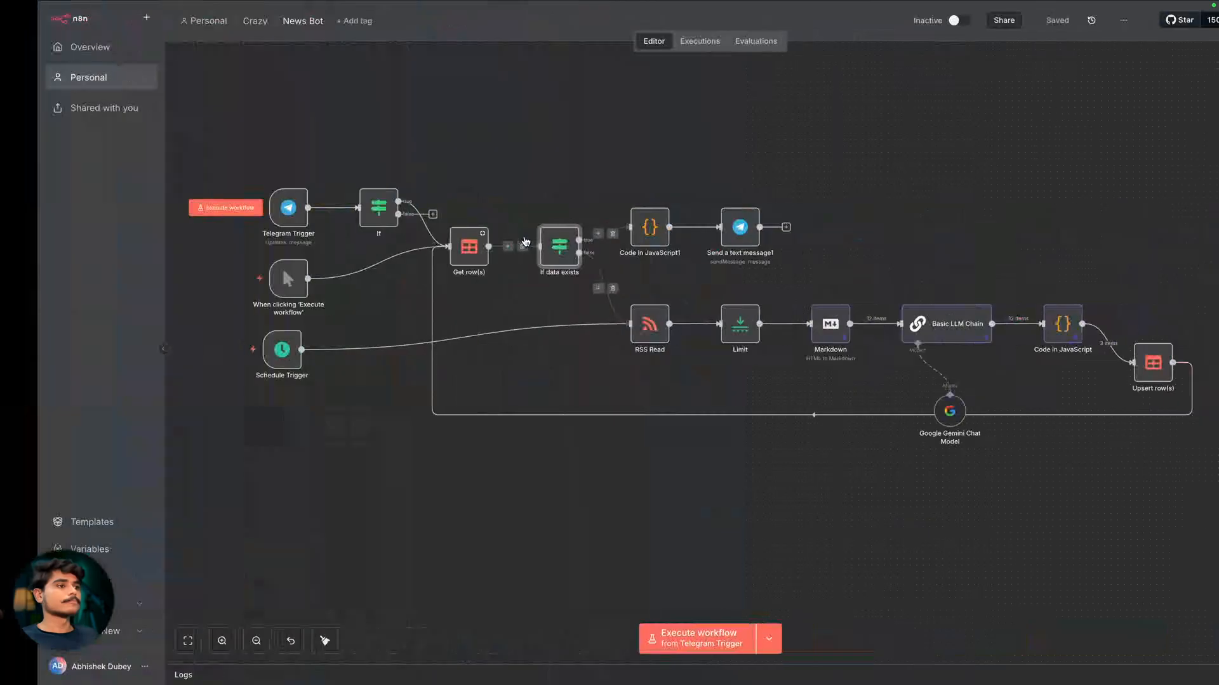